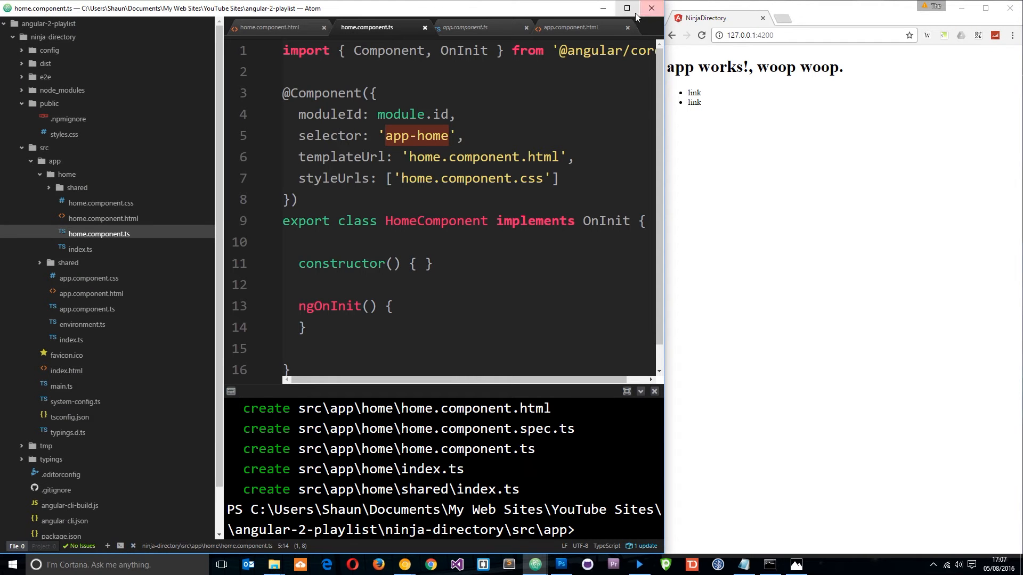
- Maximize Atom and bring up the s7.png root-and-home component diagram
{"action": "left_click", "coordinate": [627, 8]}
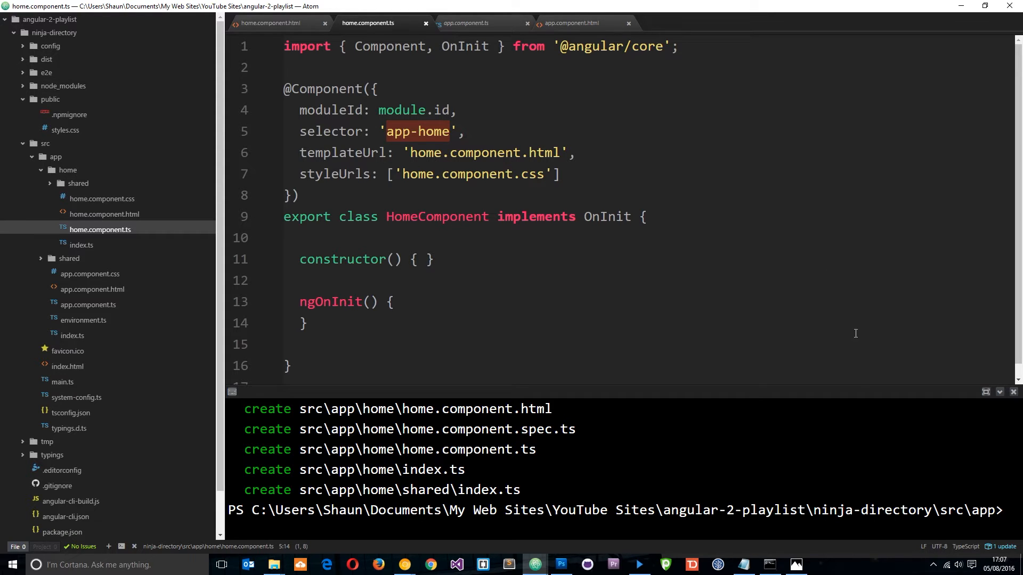
{"action": "left_click", "coordinate": [808, 567]}
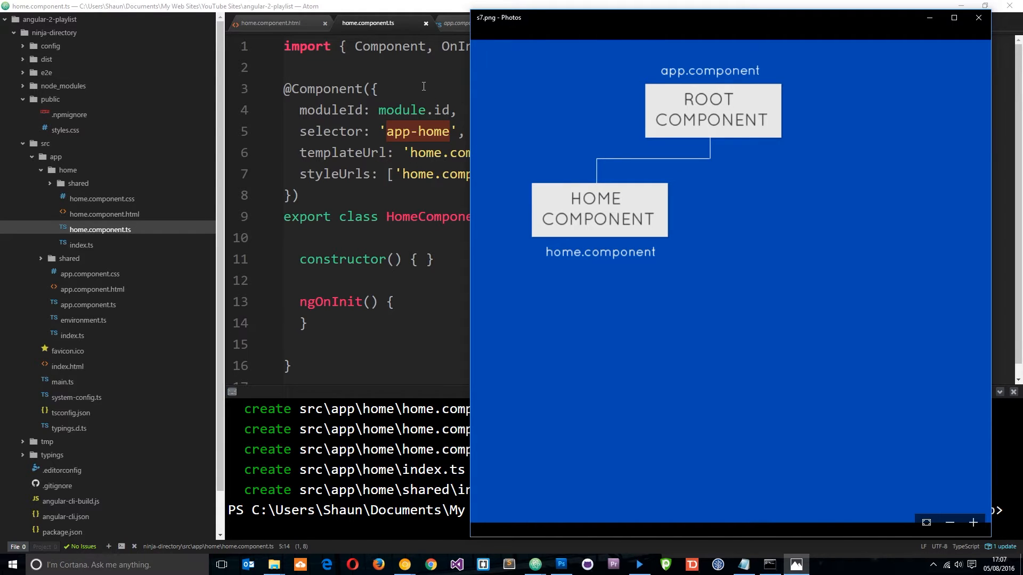
- Review the 'home works!' paragraph markup in home.component.html
{"action": "left_click", "coordinate": [377, 88]}
{"action": "left_click", "coordinate": [287, 26]}
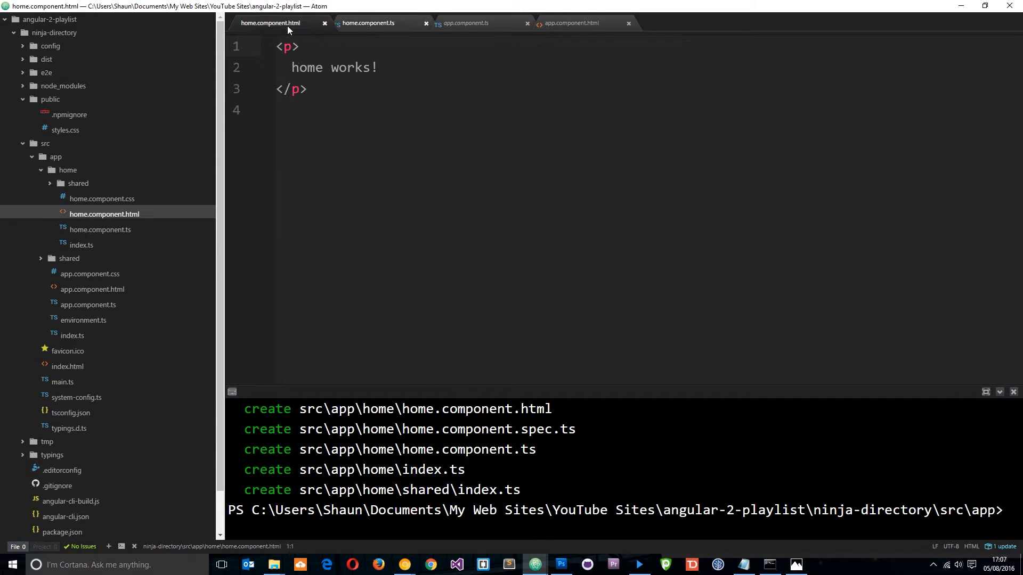
{"action": "left_click_drag", "start_coordinate": [316, 88], "coordinate": [263, 41]}
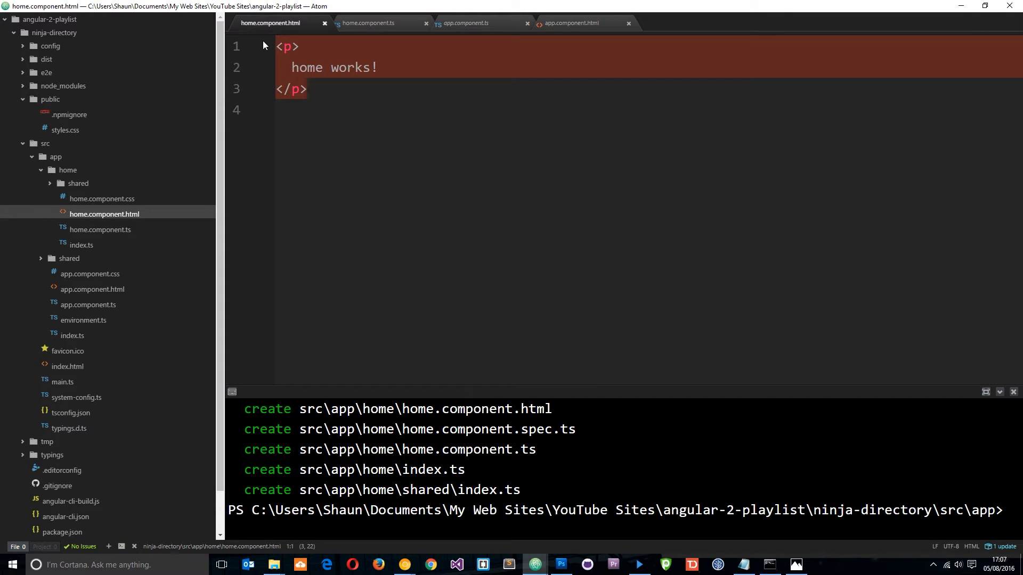
- Check the app-home selector in home.component.ts and move to app.component.html
{"action": "left_click", "coordinate": [375, 26]}
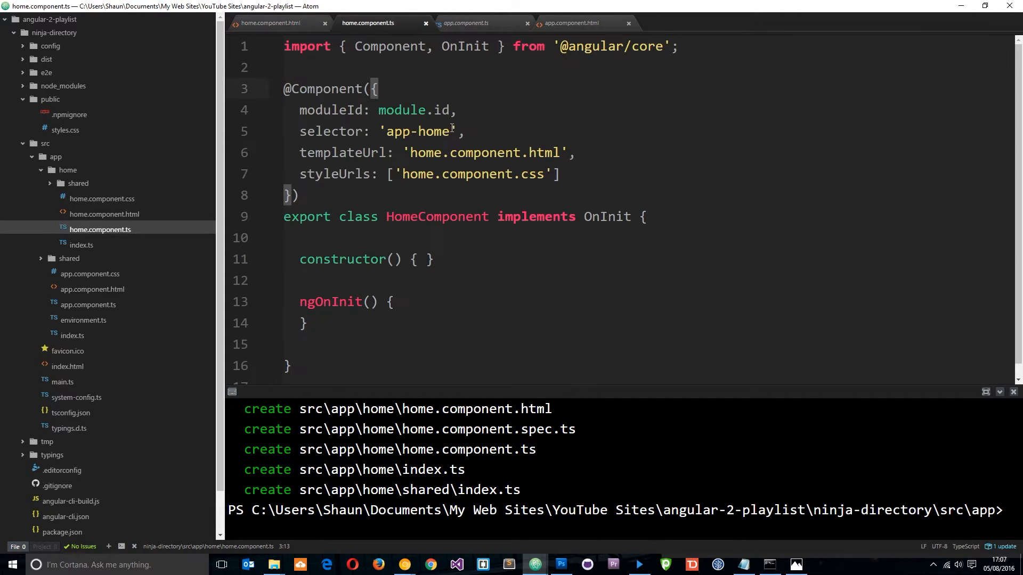
{"action": "left_click_drag", "start_coordinate": [451, 132], "coordinate": [386, 133]}
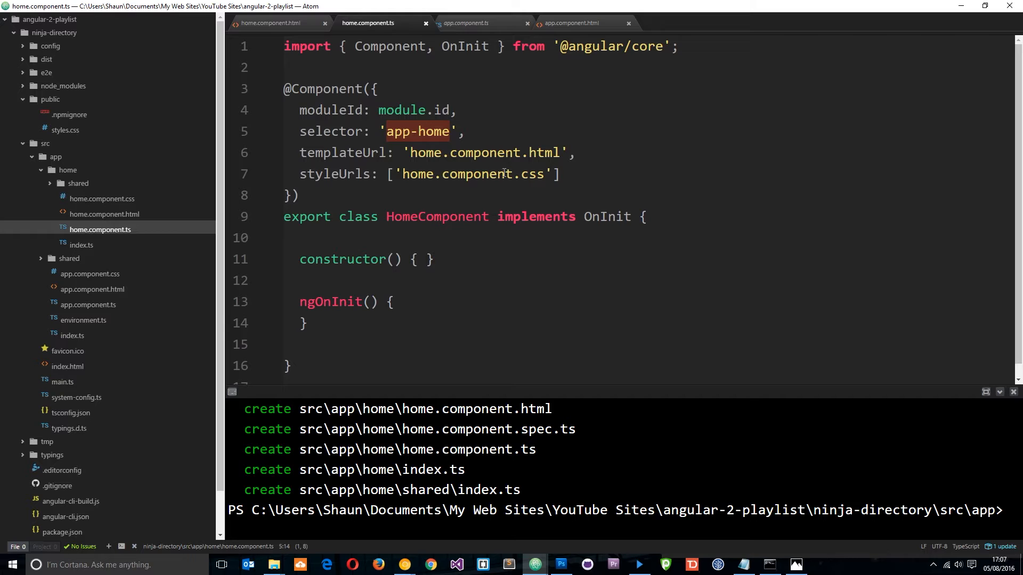
{"action": "left_click", "coordinate": [573, 22]}
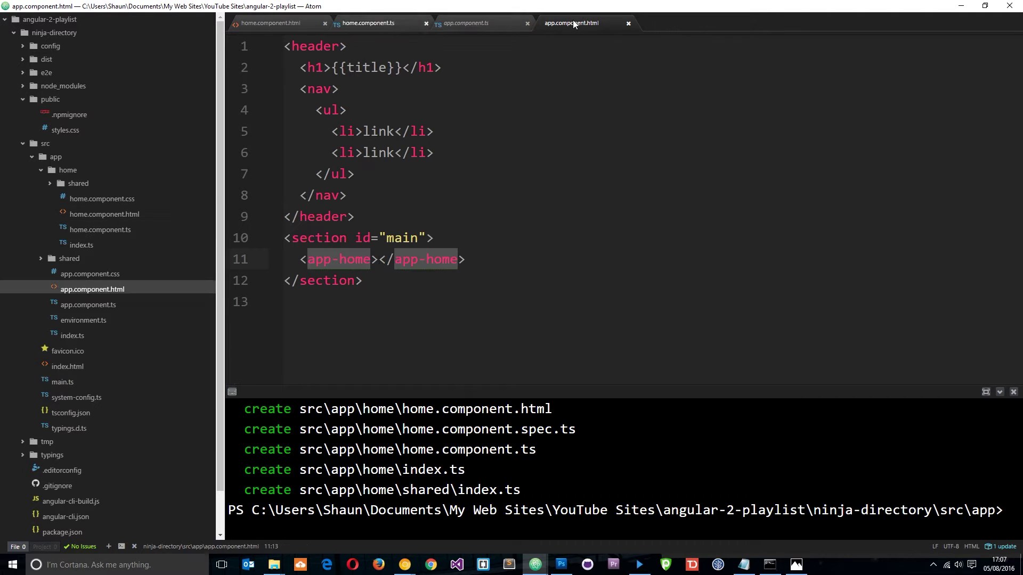
- Check the <app-home></app-home> element on line 11, then settle in app.component.ts
{"action": "left_click", "coordinate": [467, 259]}
{"action": "left_click_drag", "start_coordinate": [468, 259], "coordinate": [300, 259]}
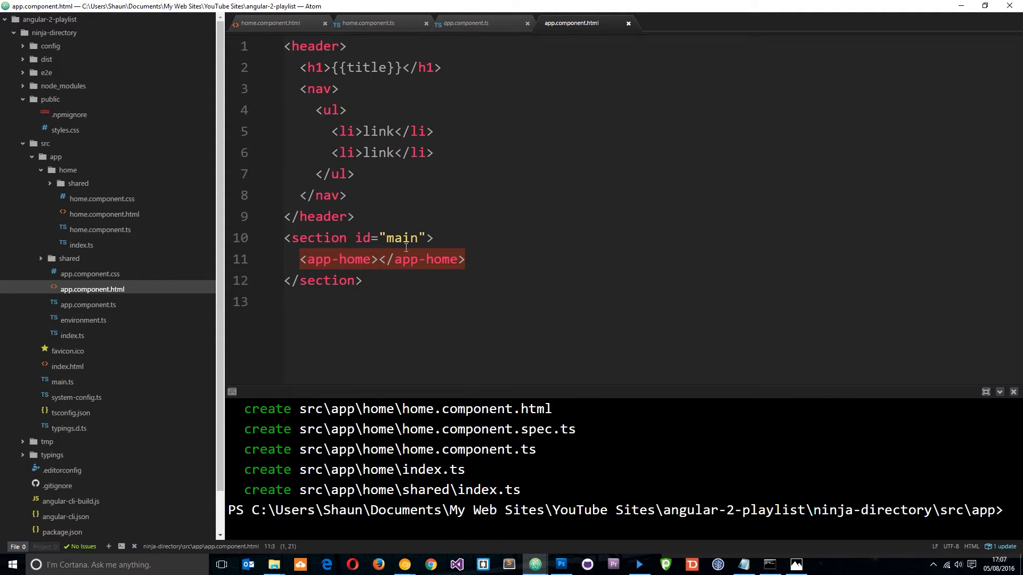
{"action": "left_click", "coordinate": [495, 26]}
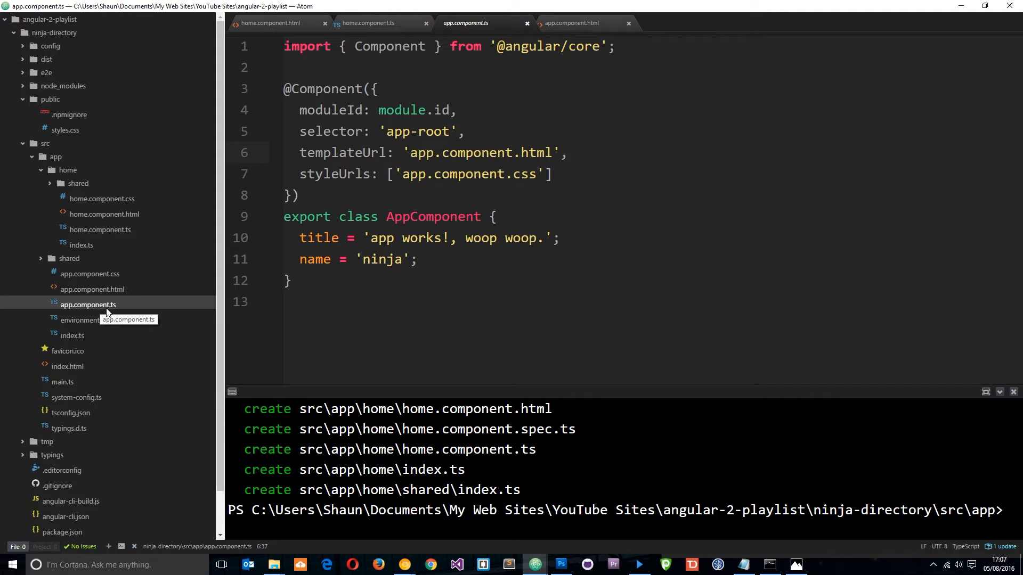
{"action": "left_click", "coordinate": [573, 22]}
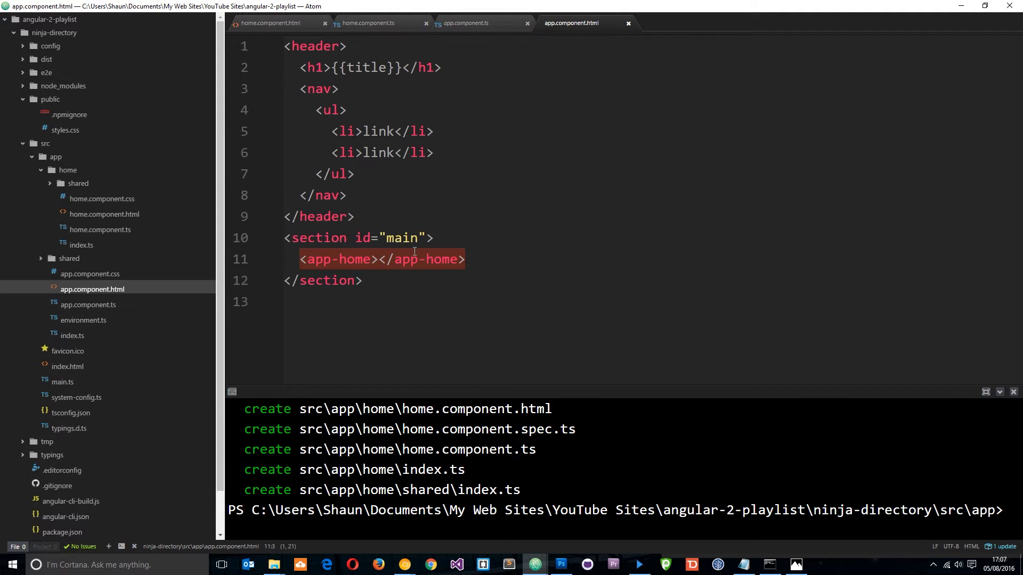
{"action": "left_click", "coordinate": [487, 19]}
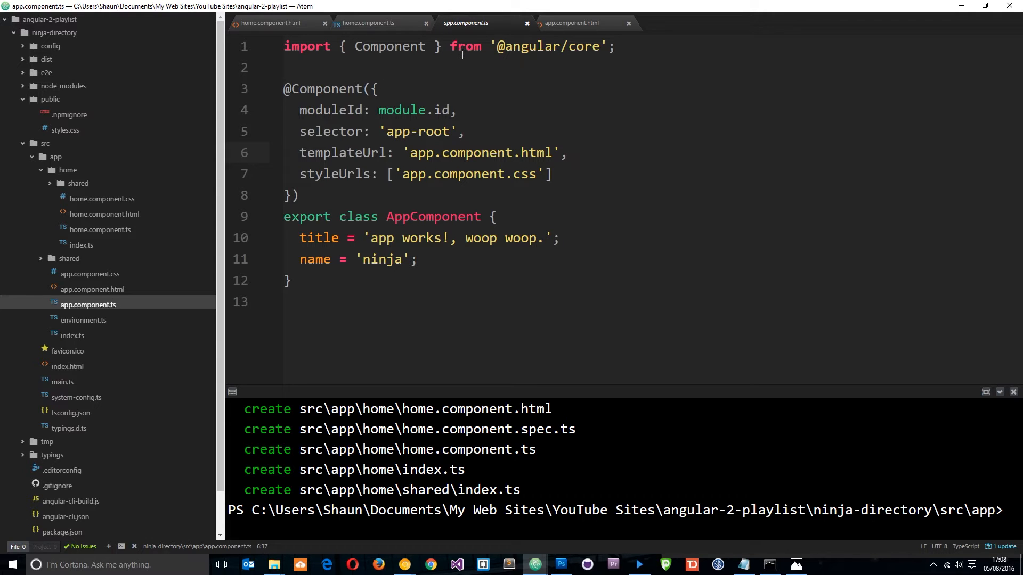
- Add a new import line and paste HomeComponent inside its braces
{"action": "left_click", "coordinate": [628, 46]}
{"action": "key", "text": "Return"}
{"action": "type", "text": "im"}
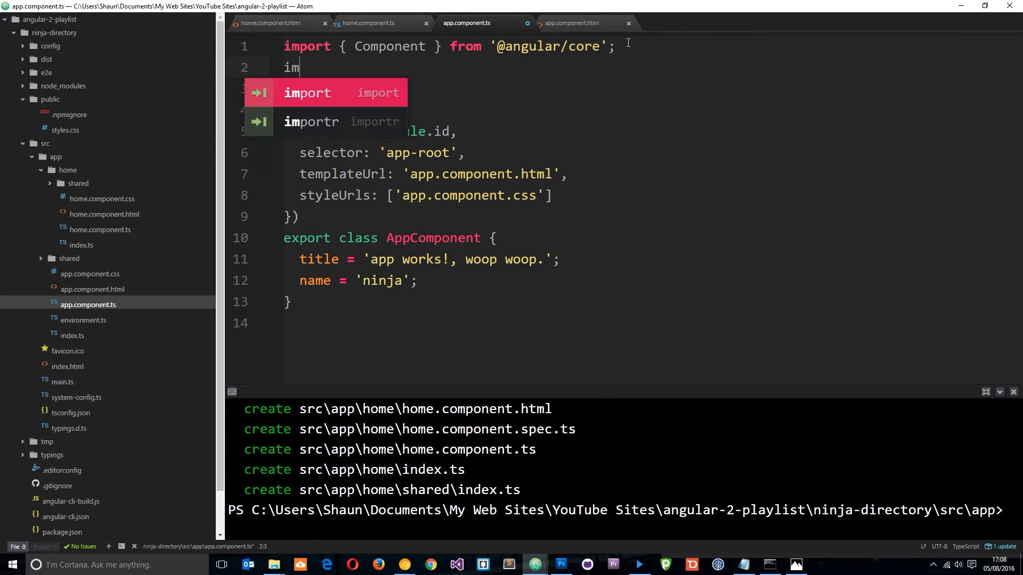
{"action": "type", "text": "port {"}
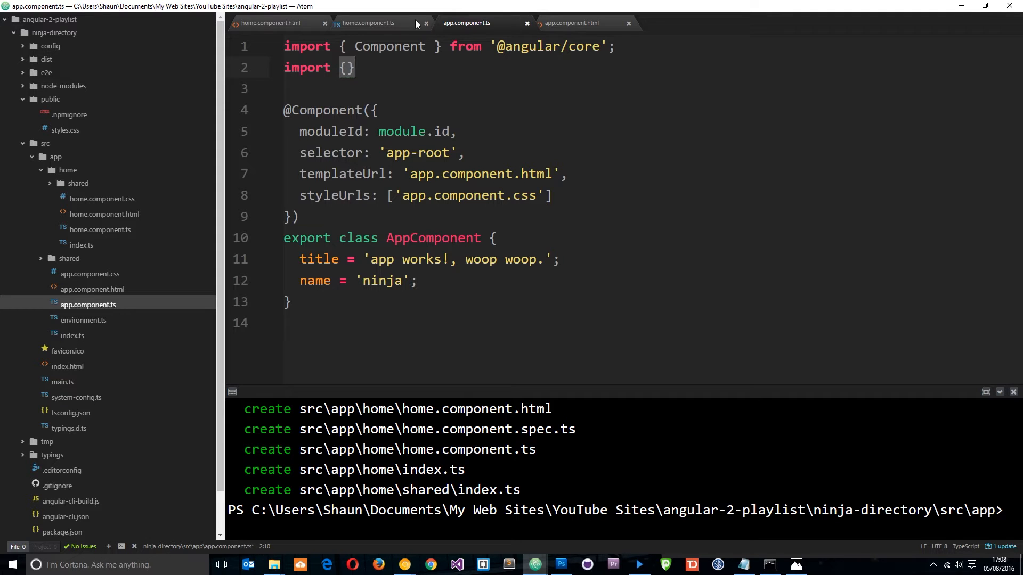
{"action": "left_click", "coordinate": [392, 26]}
{"action": "left_click_drag", "start_coordinate": [490, 217], "coordinate": [387, 217]}
{"action": "key", "text": "ctrl+c"}
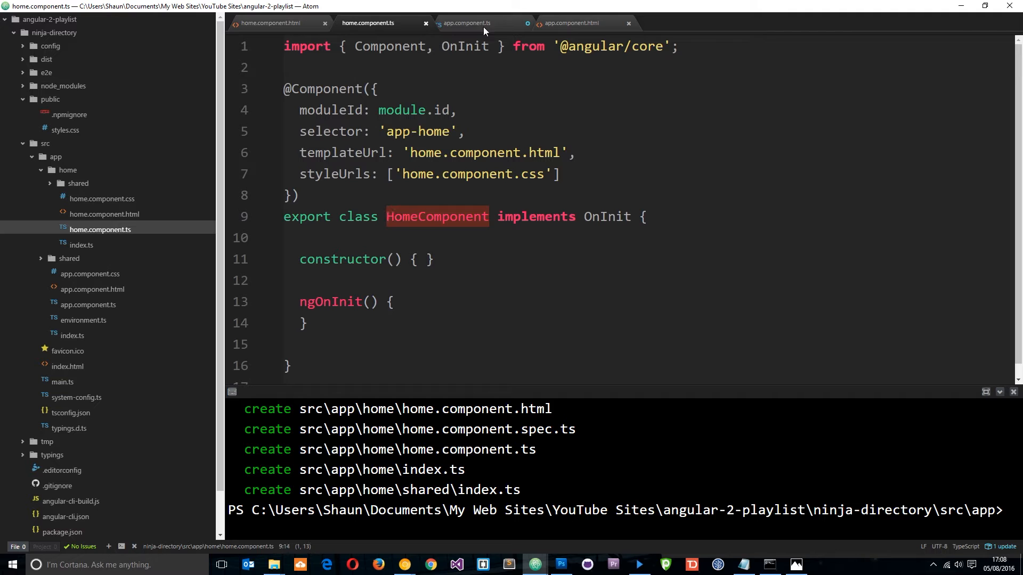
{"action": "left_click", "coordinate": [466, 22]}
{"action": "type", "text": "import { }"}
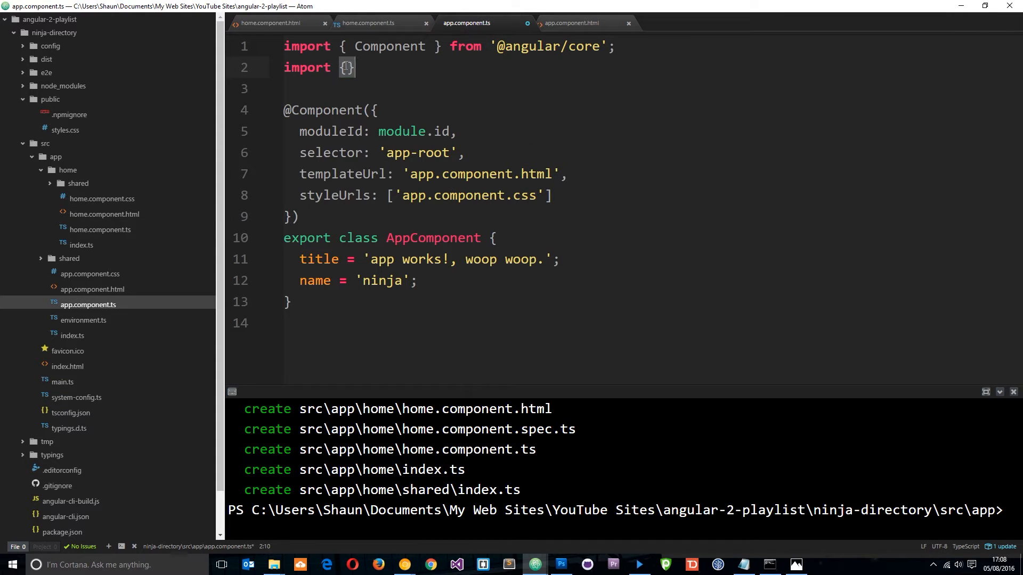
{"action": "key", "text": "Left"}
{"action": "key", "text": "ctrl+v"}
{"action": "key", "text": "End"}
{"action": "type", "text": "from"}
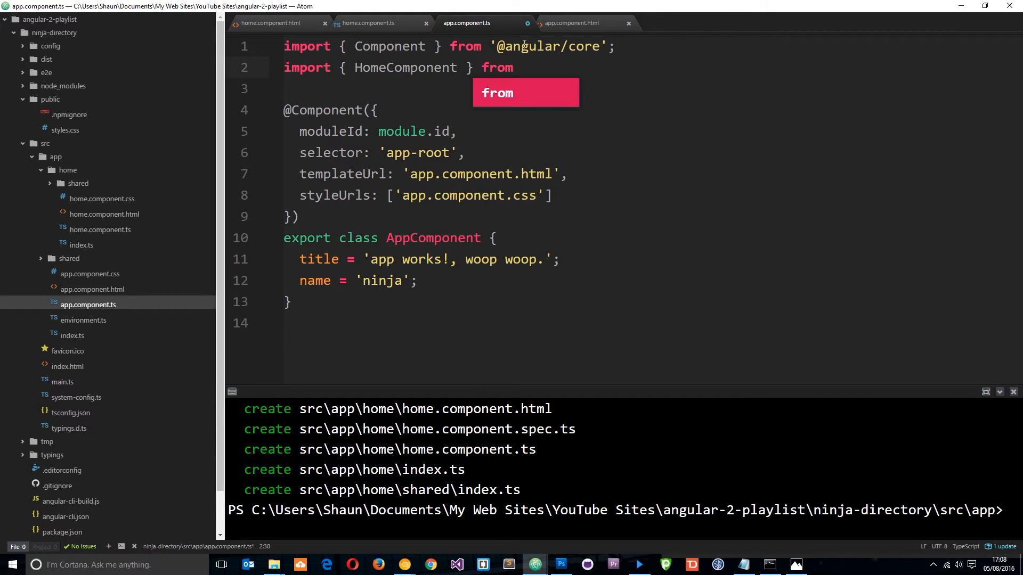
{"action": "type", "text": " '"}
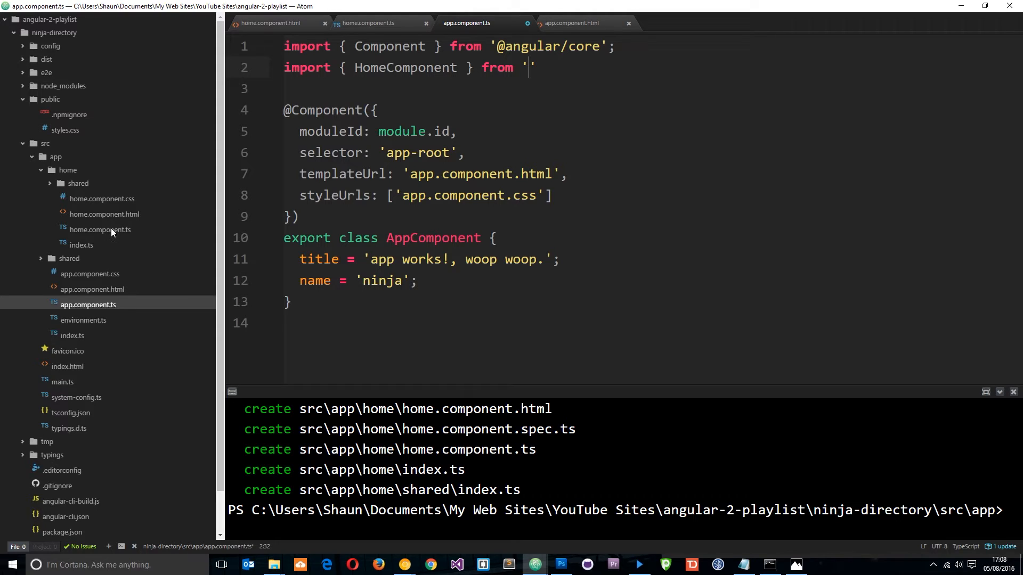
{"action": "type", "text": "./"}
- Complete the import path './home/index', checking the home folder's files in the tree
{"action": "left_click", "coordinate": [56, 170]}
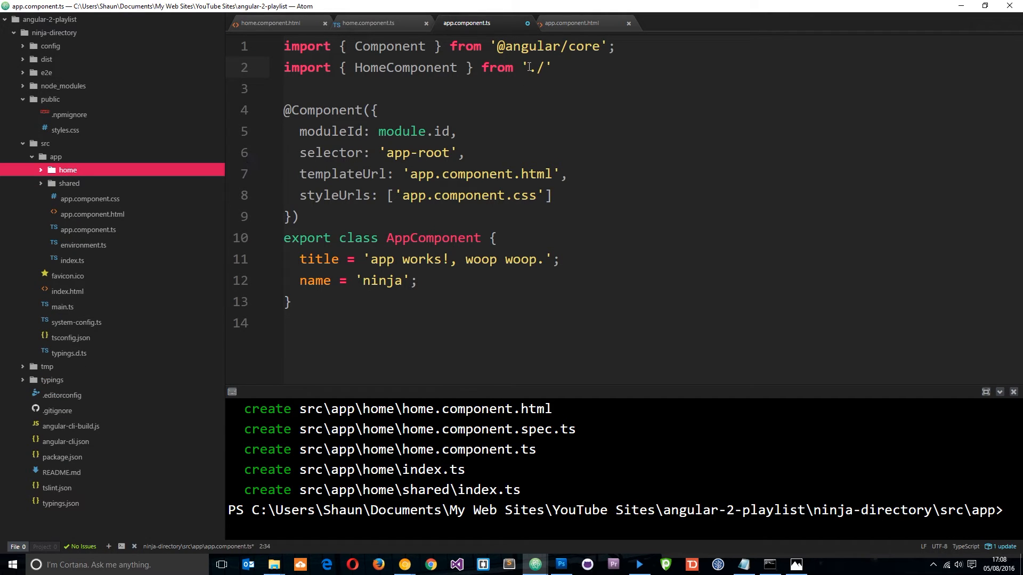
{"action": "left_click", "coordinate": [551, 66]}
{"action": "type", "text": "home/"}
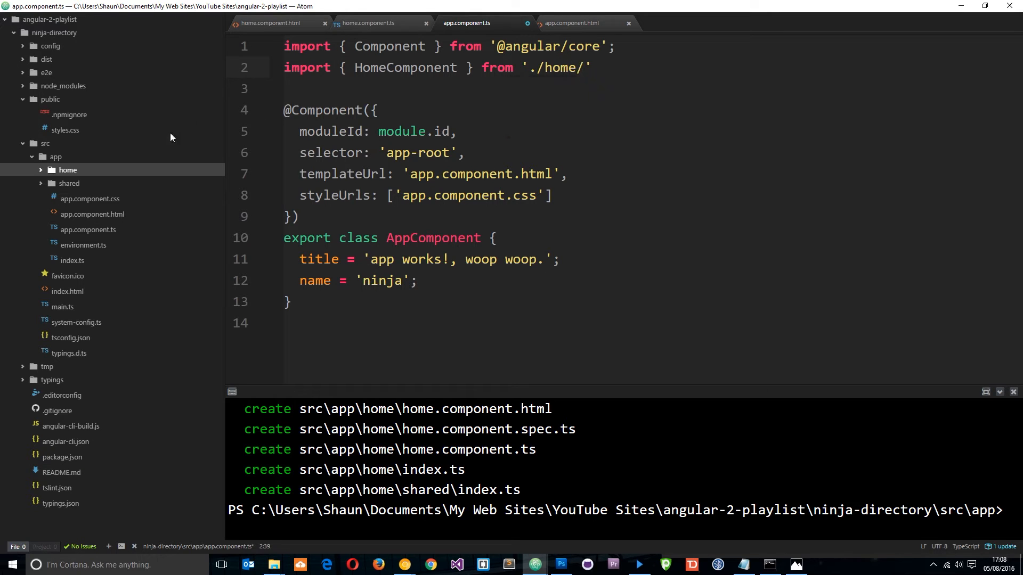
{"action": "left_click", "coordinate": [41, 168]}
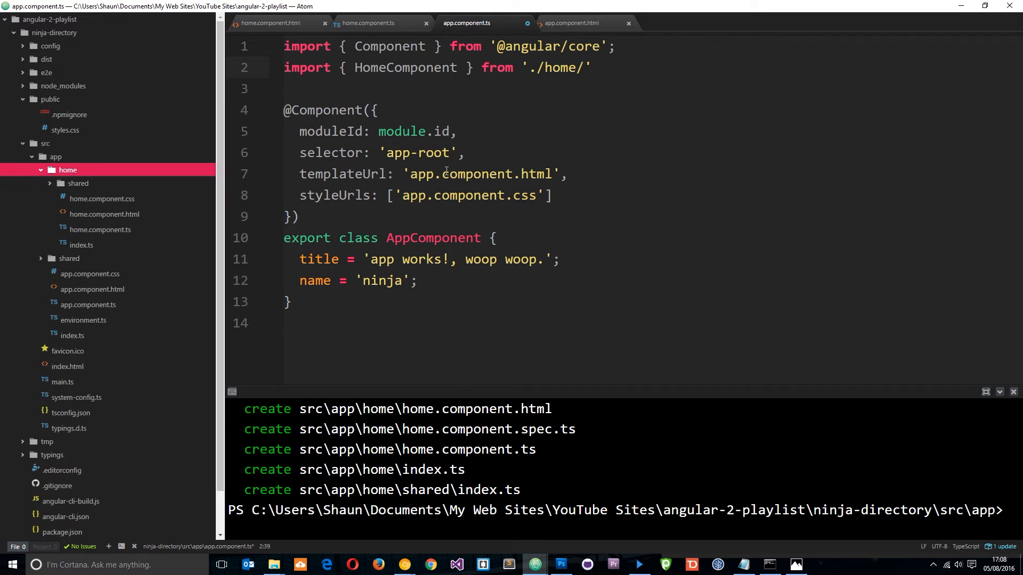
{"action": "left_click", "coordinate": [587, 67]}
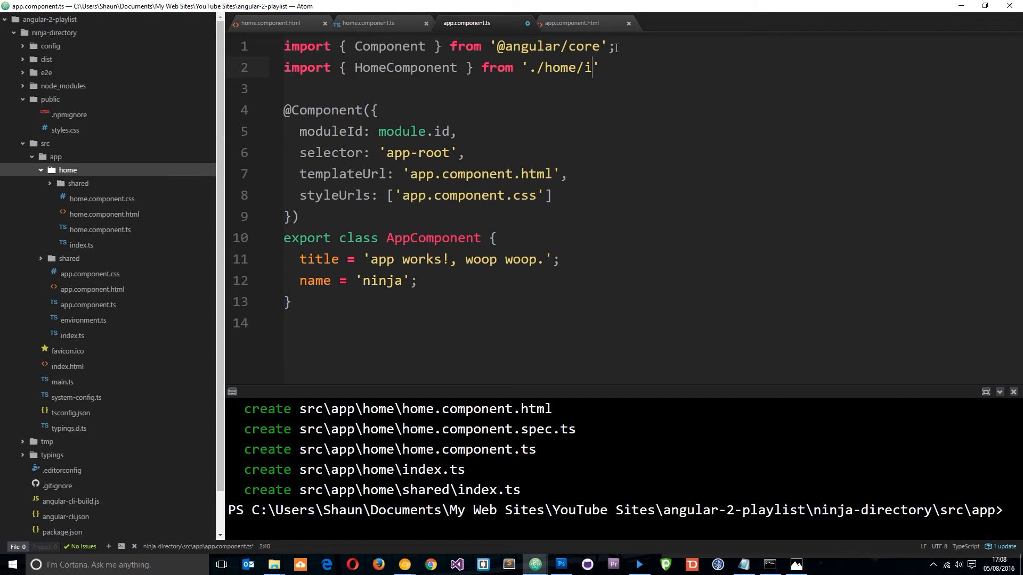
{"action": "type", "text": "index"}
- Review the './home.component' re-export in the home index.ts file
{"action": "left_click", "coordinate": [87, 245]}
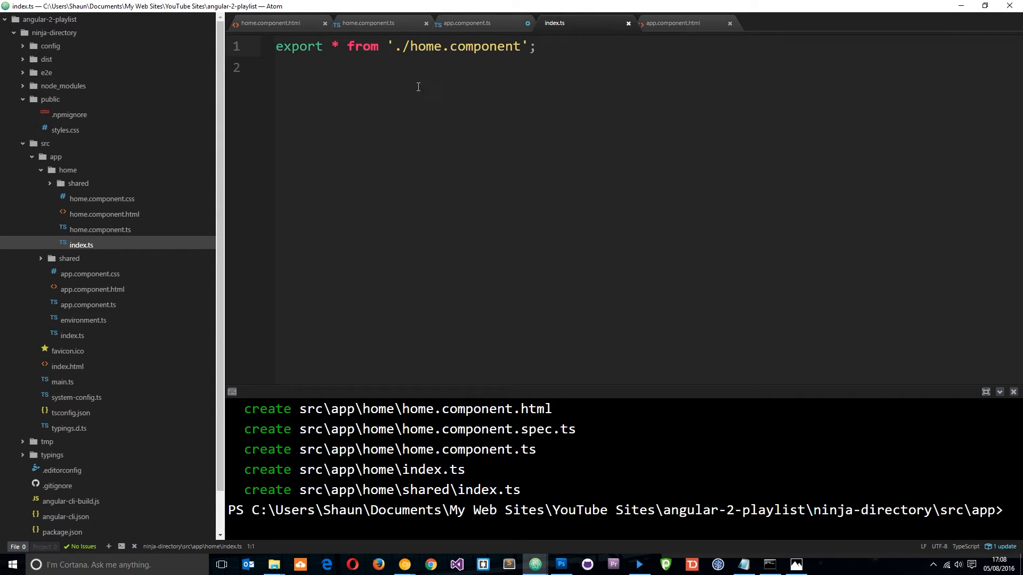
{"action": "left_click_drag", "start_coordinate": [323, 47], "coordinate": [275, 47]}
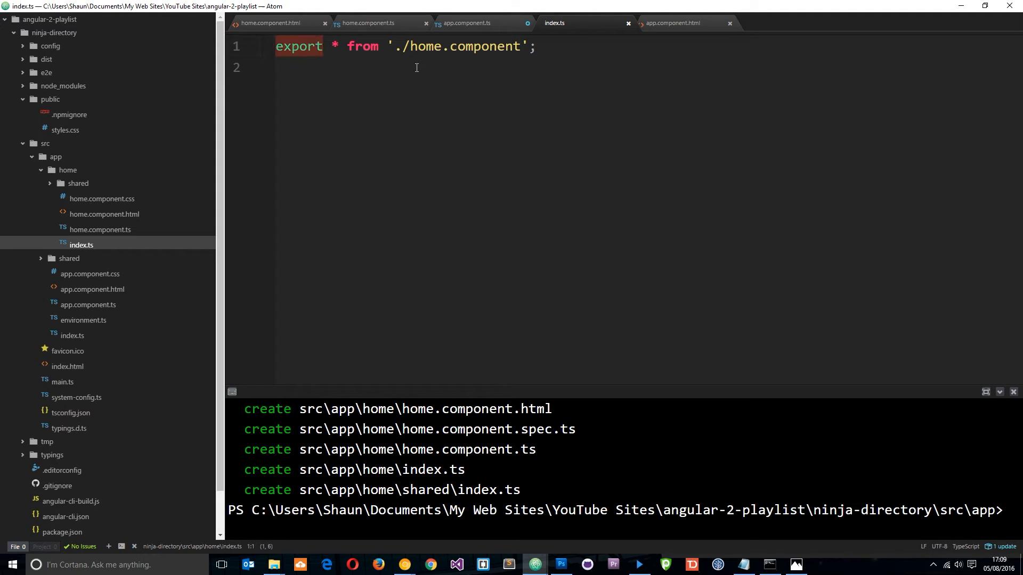
{"action": "left_click_drag", "start_coordinate": [521, 46], "coordinate": [397, 46]}
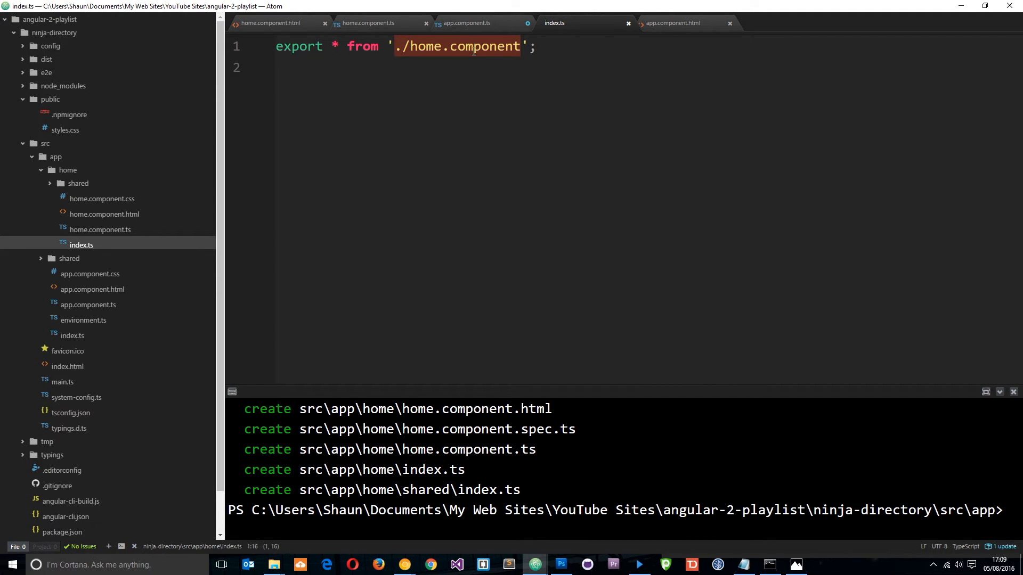
- Confirm the HomeComponent class name in home.component.ts against the index file
{"action": "left_click", "coordinate": [121, 230]}
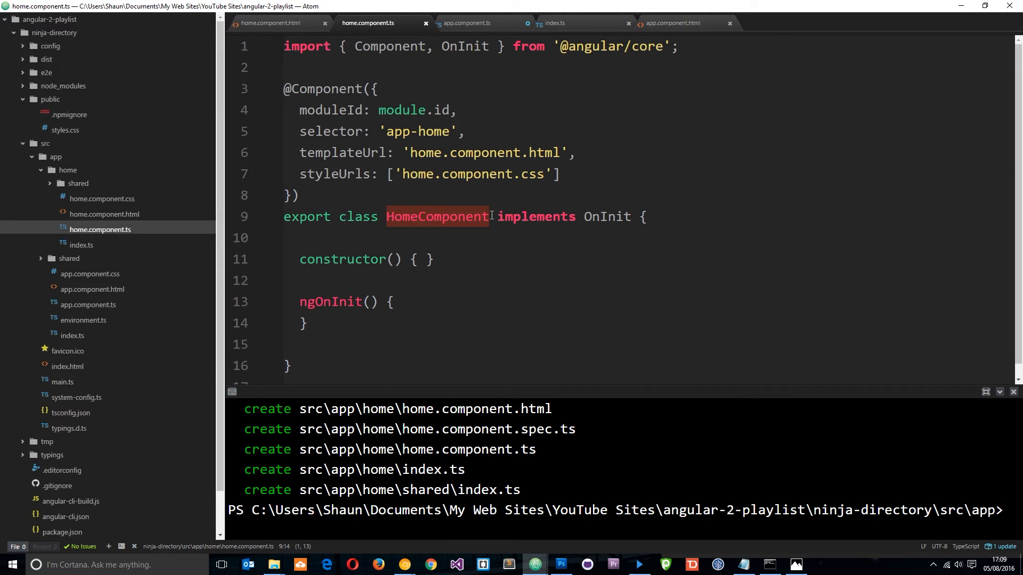
{"action": "left_click_drag", "start_coordinate": [489, 217], "coordinate": [388, 217]}
{"action": "left_click", "coordinate": [94, 244]}
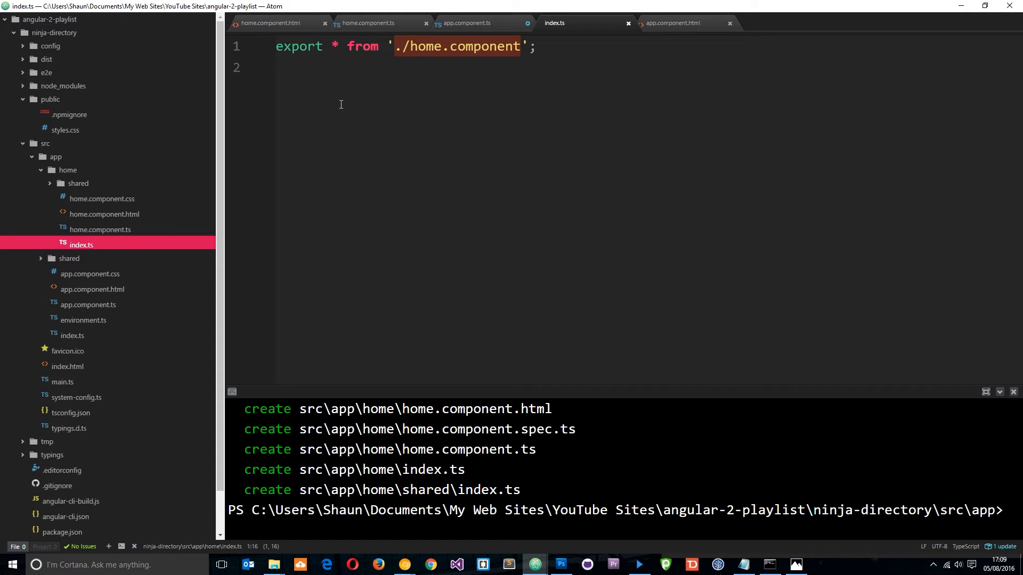
{"action": "left_click", "coordinate": [106, 230]}
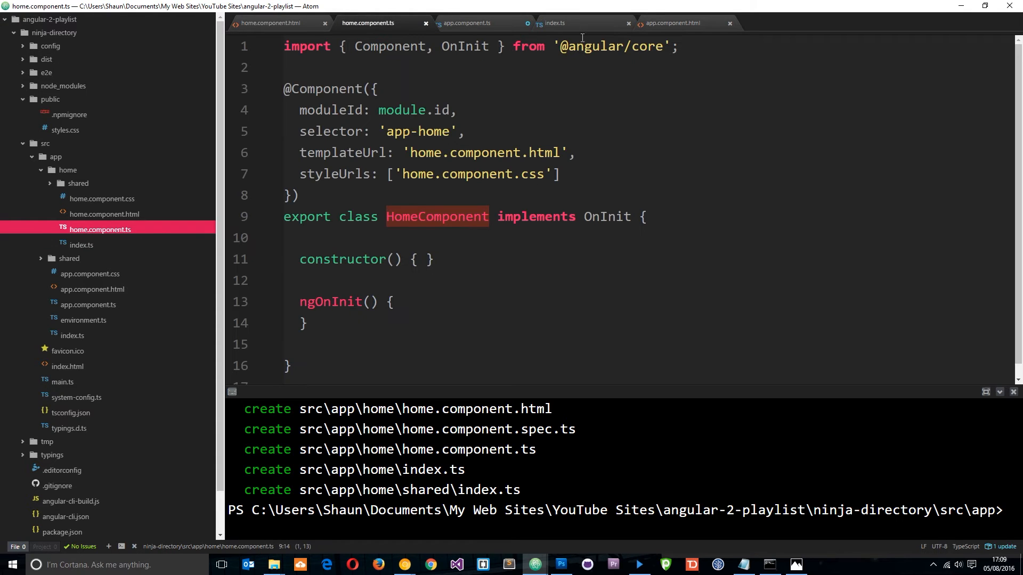
- End the HomeComponent import line with a semicolon and save app.component.ts
{"action": "left_click", "coordinate": [493, 27]}
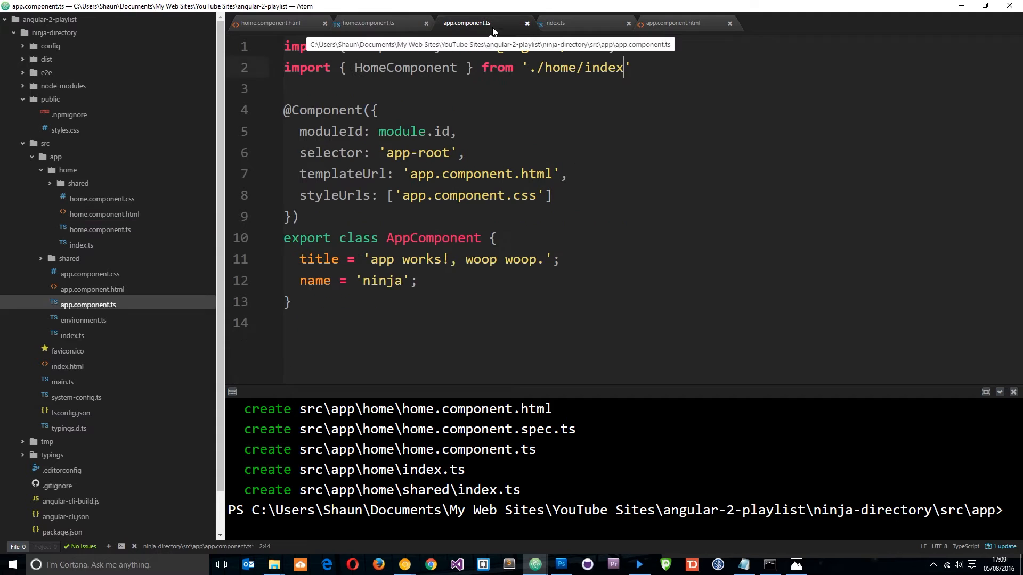
{"action": "key", "text": "End"}
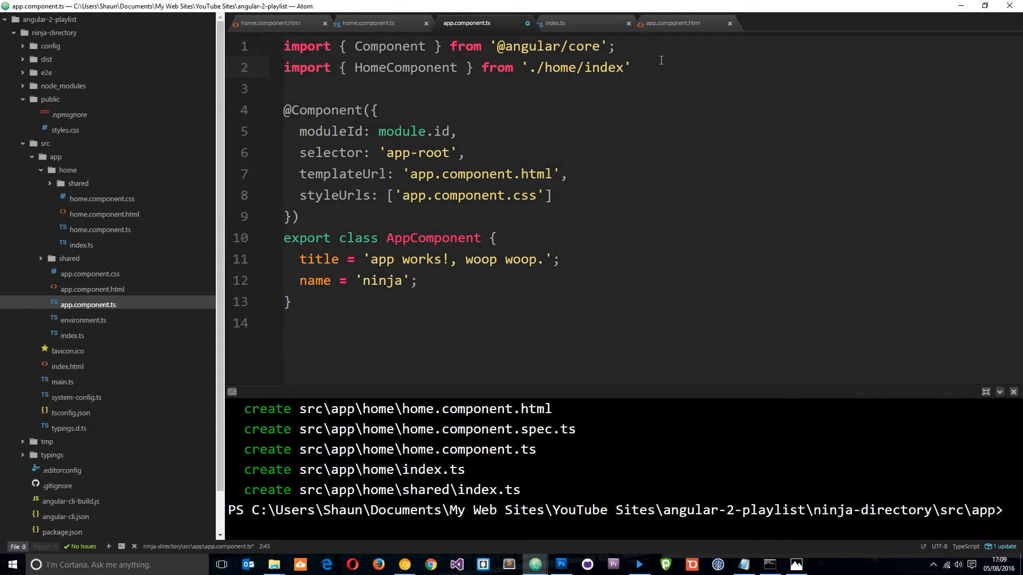
{"action": "type", "text": ";"}
{"action": "key", "text": "ctrl+s"}
- Reveal the browser and reload the running app page
{"action": "left_click", "coordinate": [988, 6]}
{"action": "left_click", "coordinate": [1009, 73]}
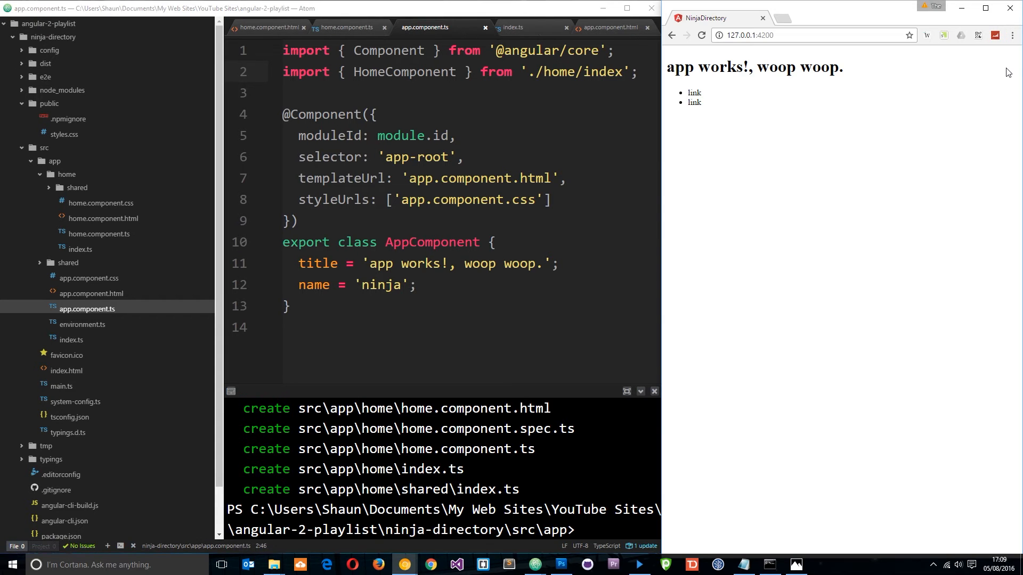
{"action": "left_click", "coordinate": [701, 35]}
{"action": "left_click", "coordinate": [626, 8]}
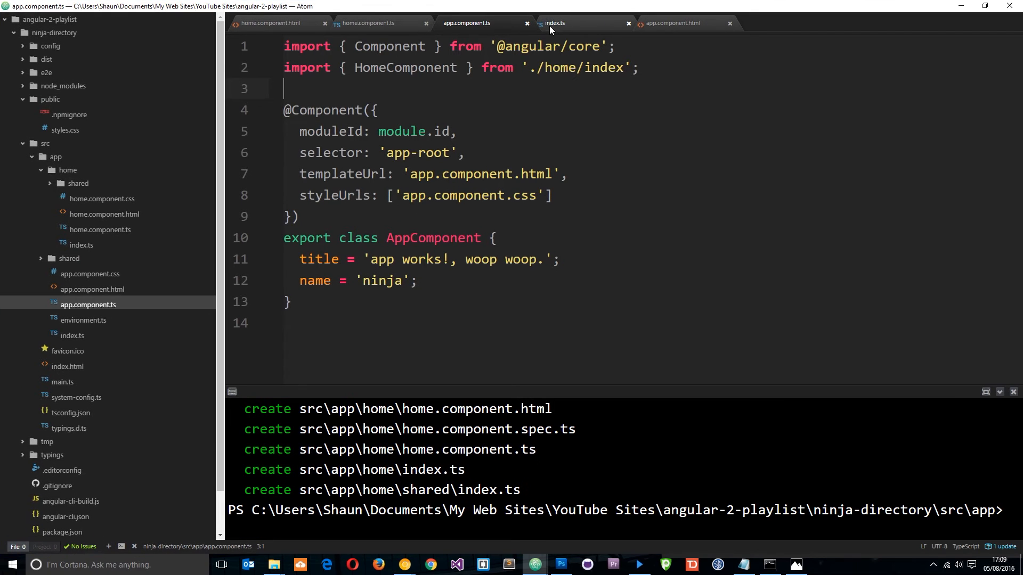
{"action": "left_click", "coordinate": [369, 22]}
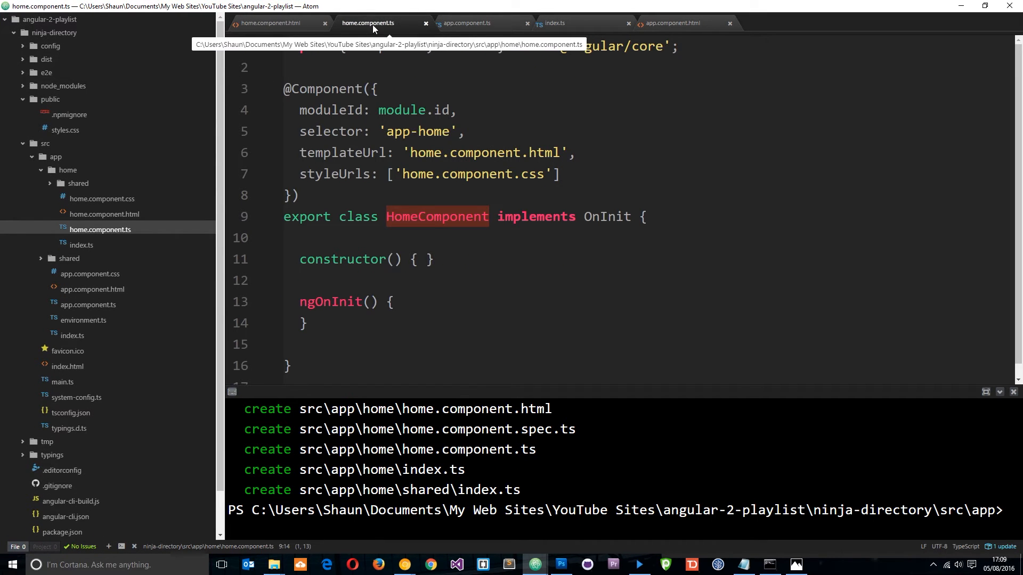
{"action": "left_click", "coordinate": [588, 23]}
{"action": "left_click", "coordinate": [448, 23]}
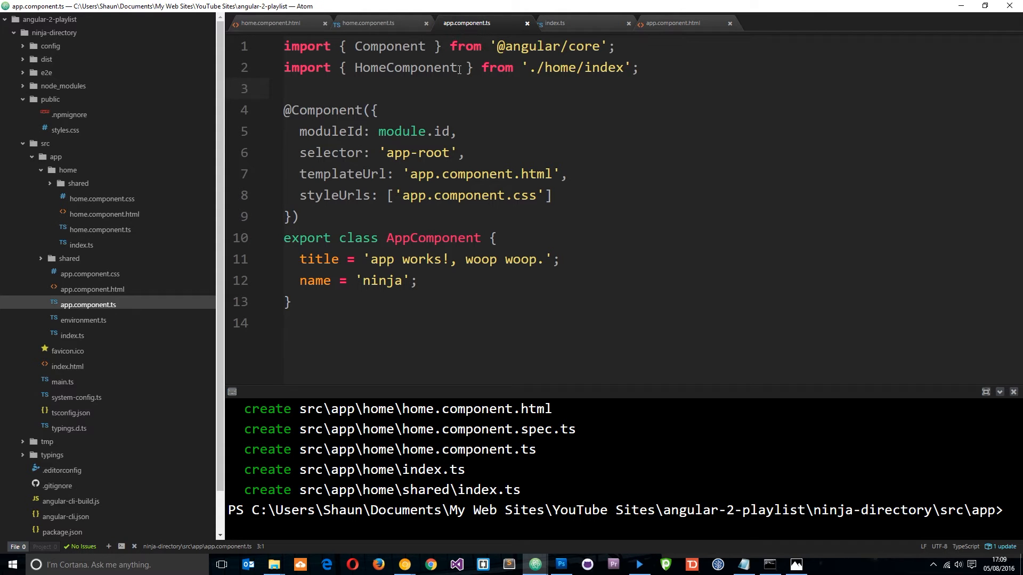
{"action": "left_click_drag", "start_coordinate": [458, 68], "coordinate": [354, 68]}
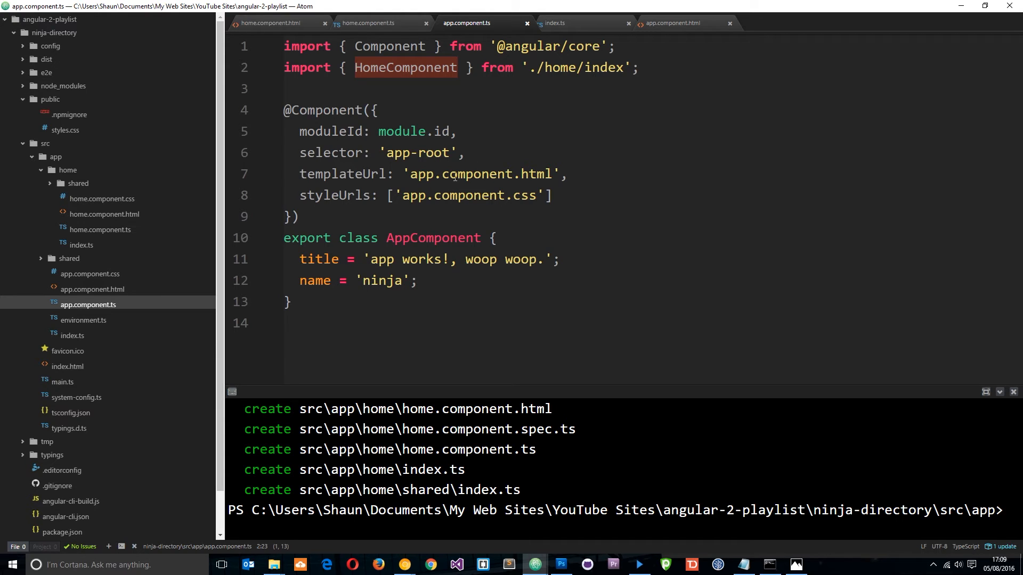
{"action": "left_click", "coordinate": [675, 22]}
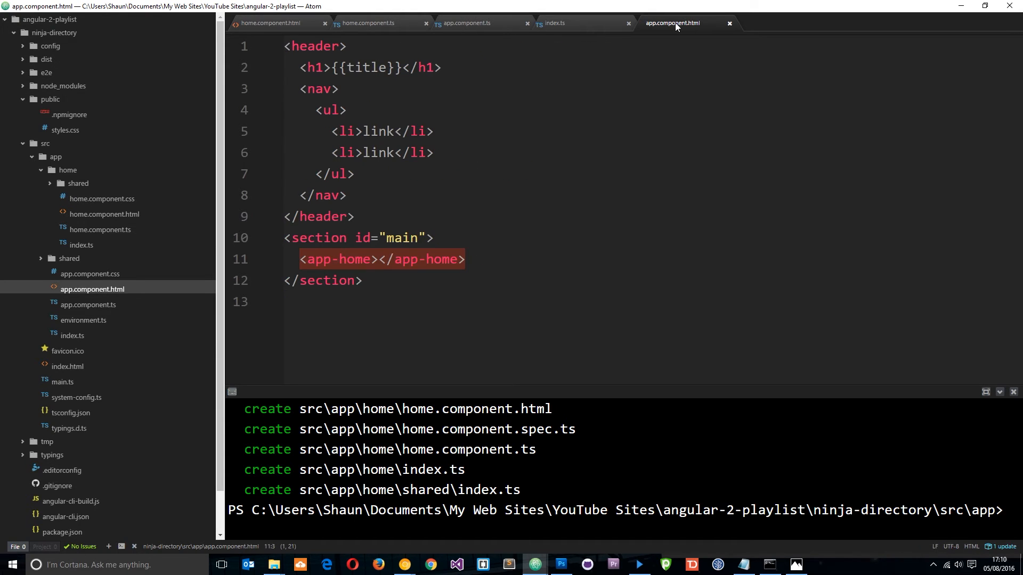
{"action": "left_click_drag", "start_coordinate": [466, 259], "coordinate": [380, 259]}
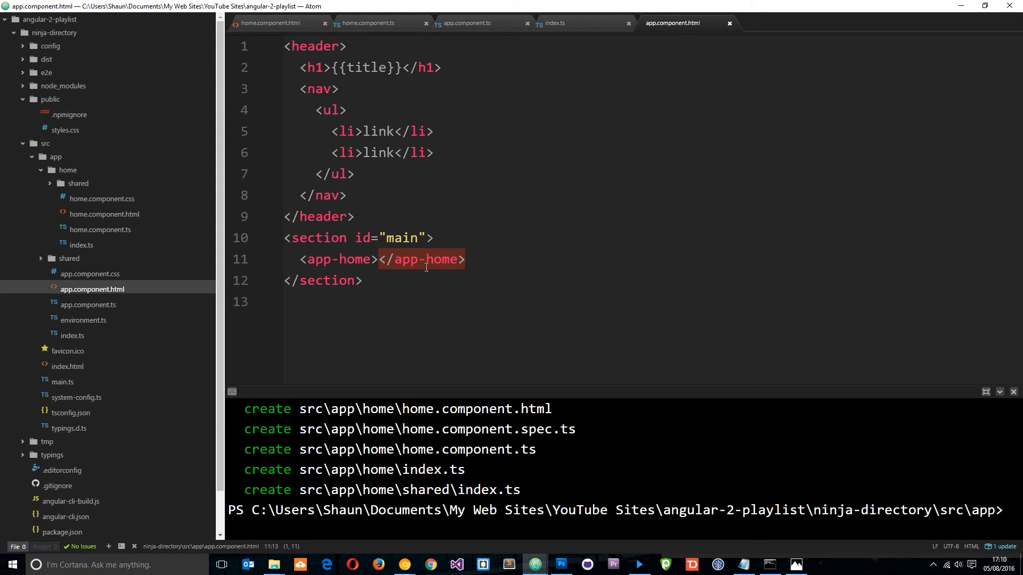
{"action": "left_click", "coordinate": [466, 22]}
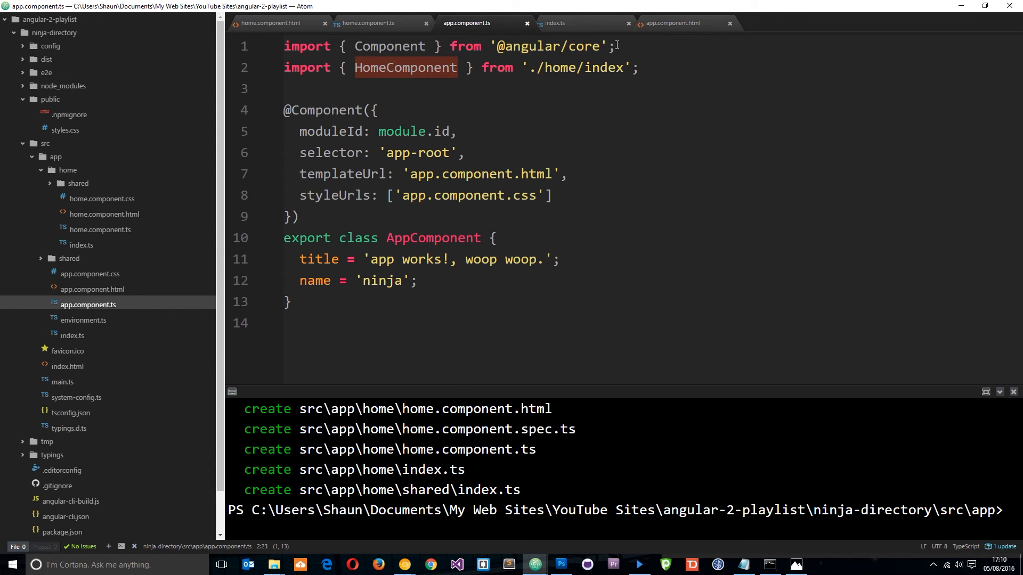
{"action": "left_click", "coordinate": [672, 22]}
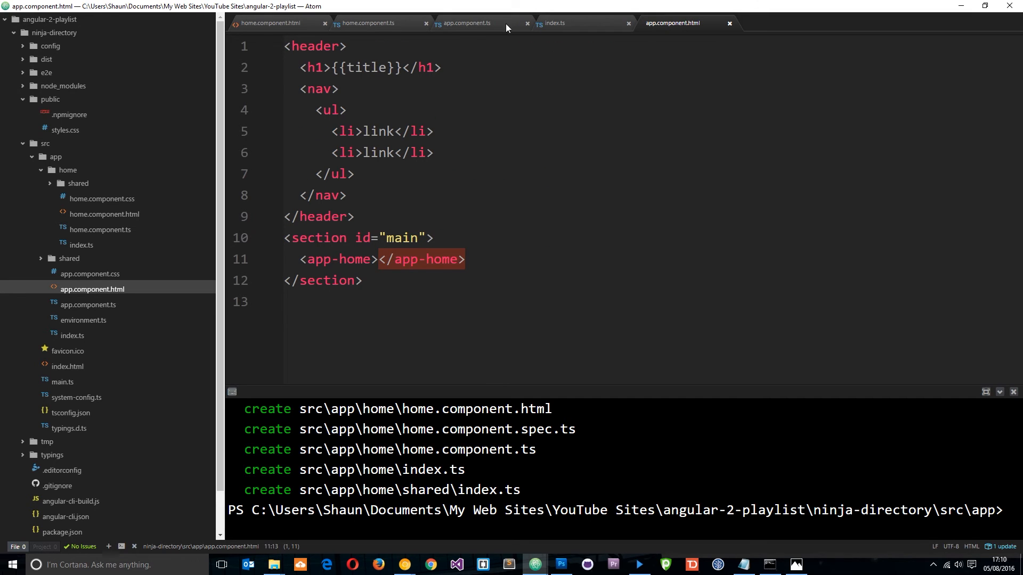
{"action": "left_click", "coordinate": [472, 23]}
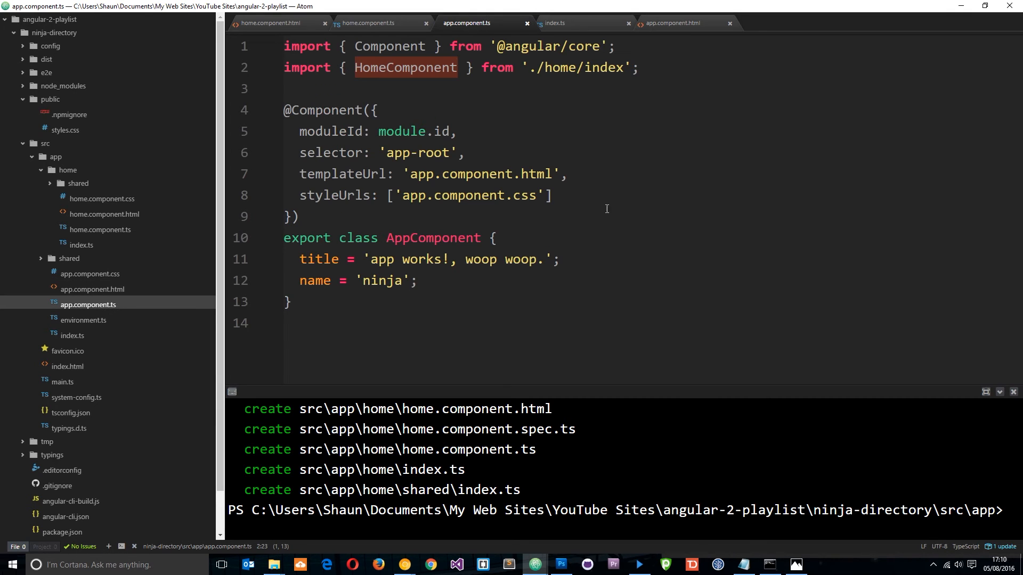
- Add a 'directive: []' property line after styleUrls in the decorator
{"action": "left_click", "coordinate": [585, 200]}
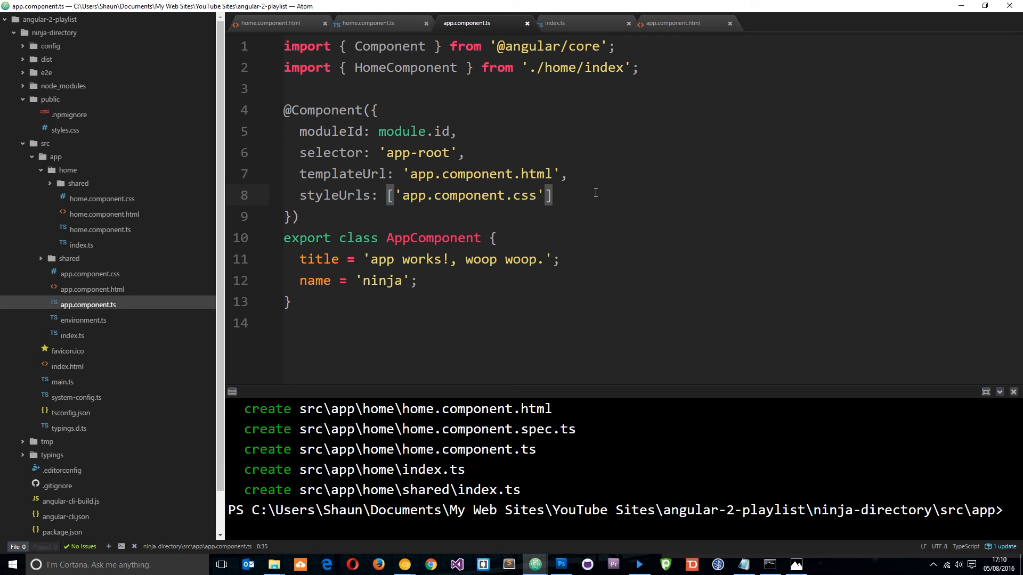
{"action": "type", "text": ","}
{"action": "key", "text": "Return"}
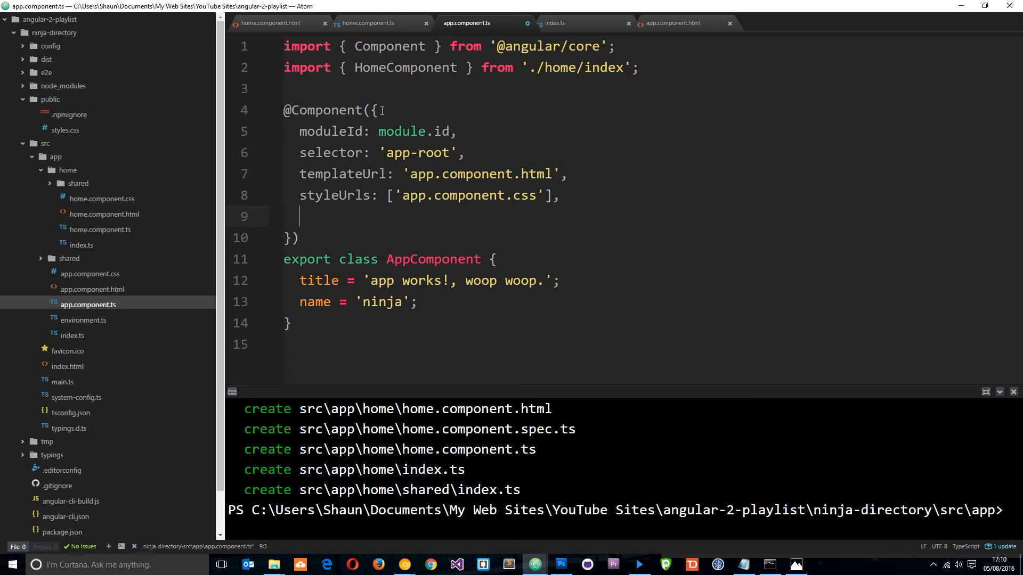
{"action": "type", "text": "directive: ["}
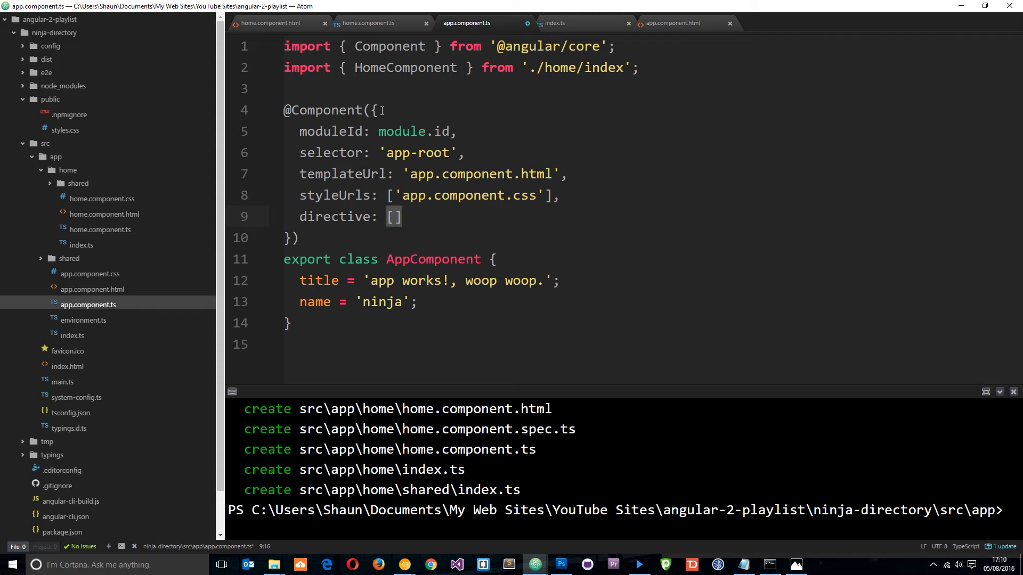
{"action": "key", "text": "Left"}
- Copy HomeComponent from the import line into the directive brackets
{"action": "left_click_drag", "start_coordinate": [460, 67], "coordinate": [353, 75]}
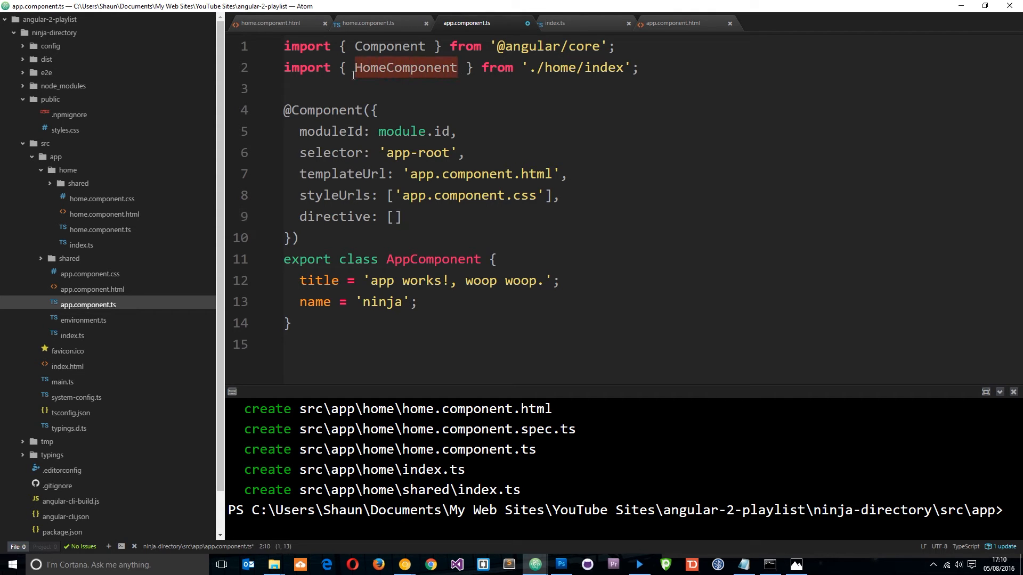
{"action": "key", "text": "ctrl+c"}
{"action": "left_click", "coordinate": [395, 216]}
{"action": "key", "text": "ctrl+v"}
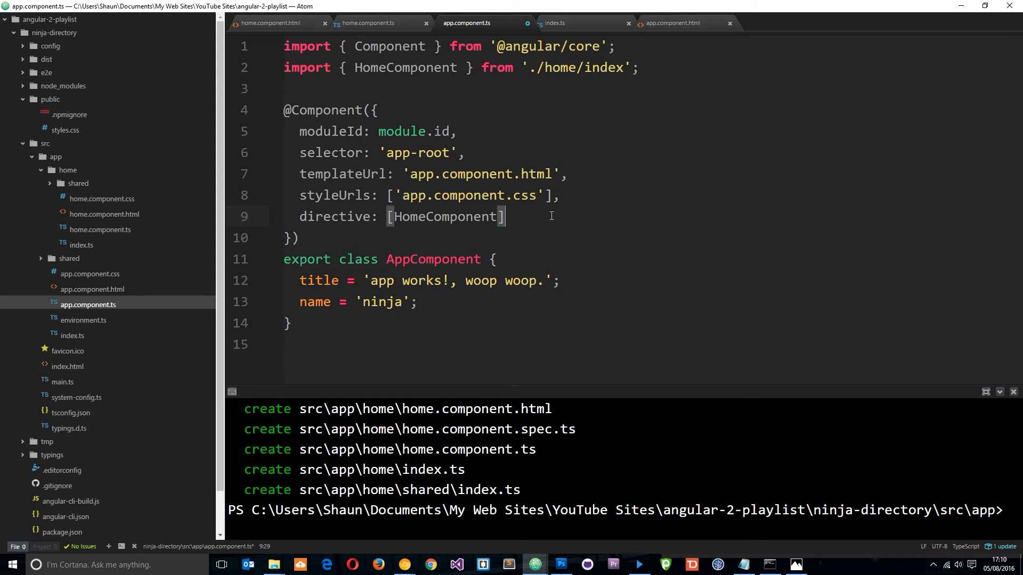
{"action": "key", "text": "Right"}
- Rename the property to 'directives' and save app.component.ts
{"action": "left_click", "coordinate": [988, 6]}
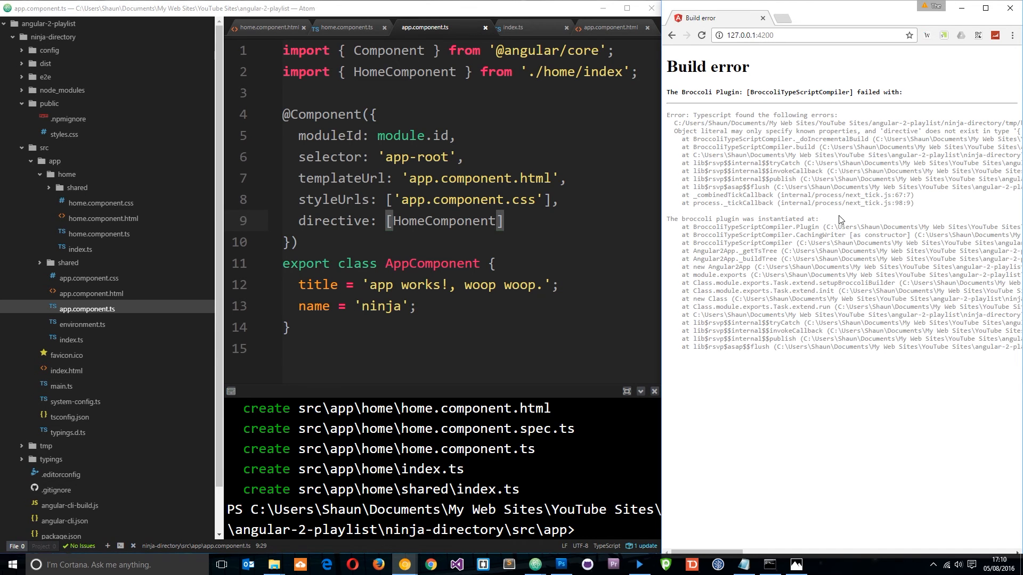
{"action": "left_click", "coordinate": [376, 221]}
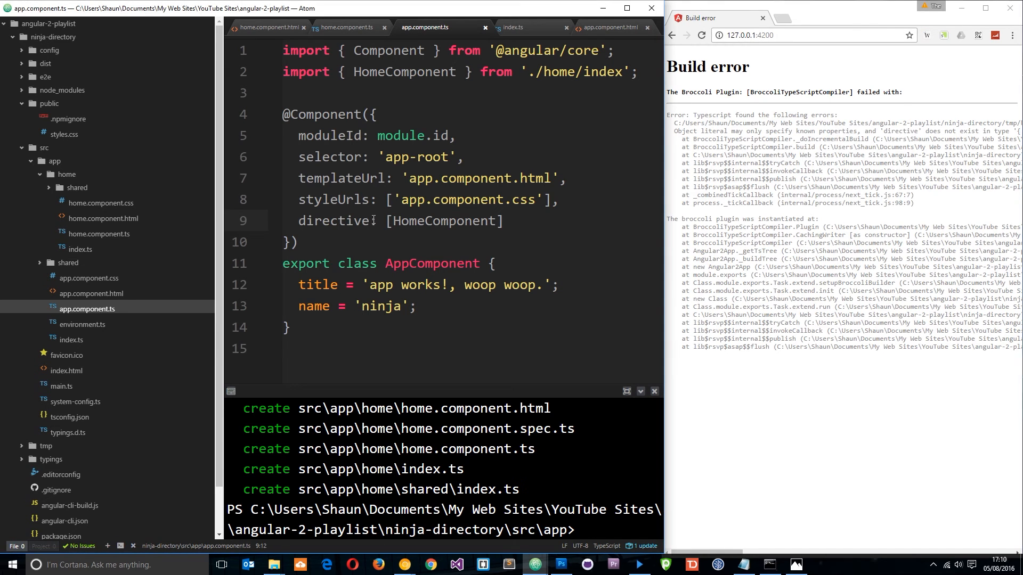
{"action": "type", "text": "s"}
{"action": "key", "text": "ctrl+s"}
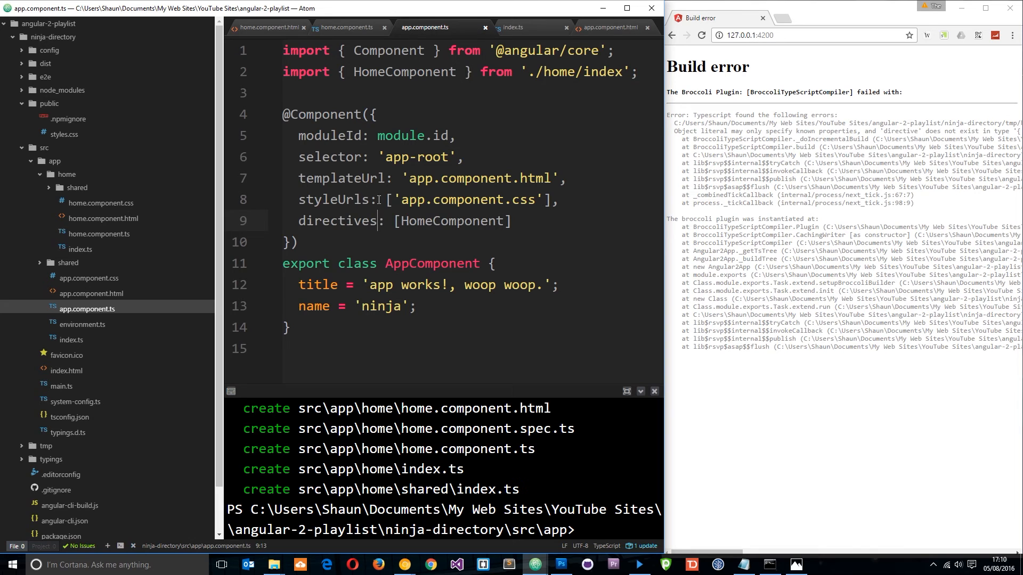
- Confirm the browser now shows 'home works!' under the header
{"action": "left_click", "coordinate": [860, 134]}
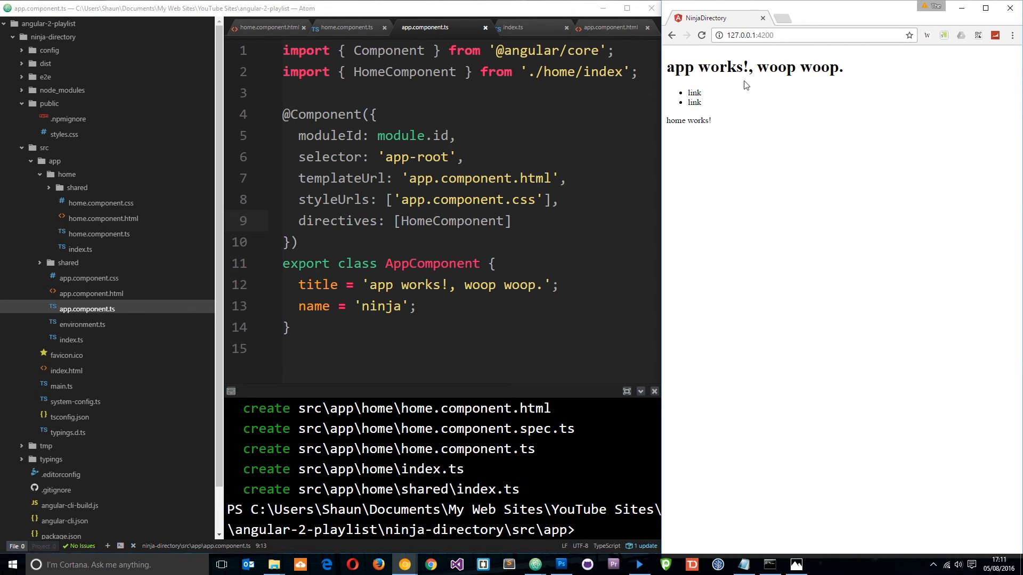
{"action": "left_click_drag", "start_coordinate": [717, 128], "coordinate": [668, 123]}
- Review the s7.png component diagram, then bring Atom back to full screen
{"action": "left_click", "coordinate": [797, 565]}
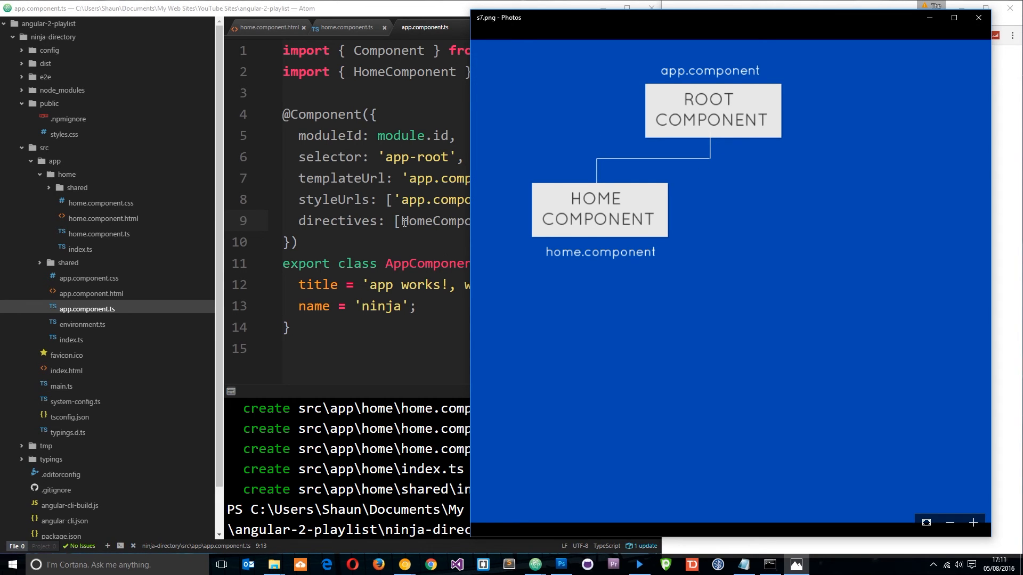
{"action": "left_click", "coordinate": [456, 221]}
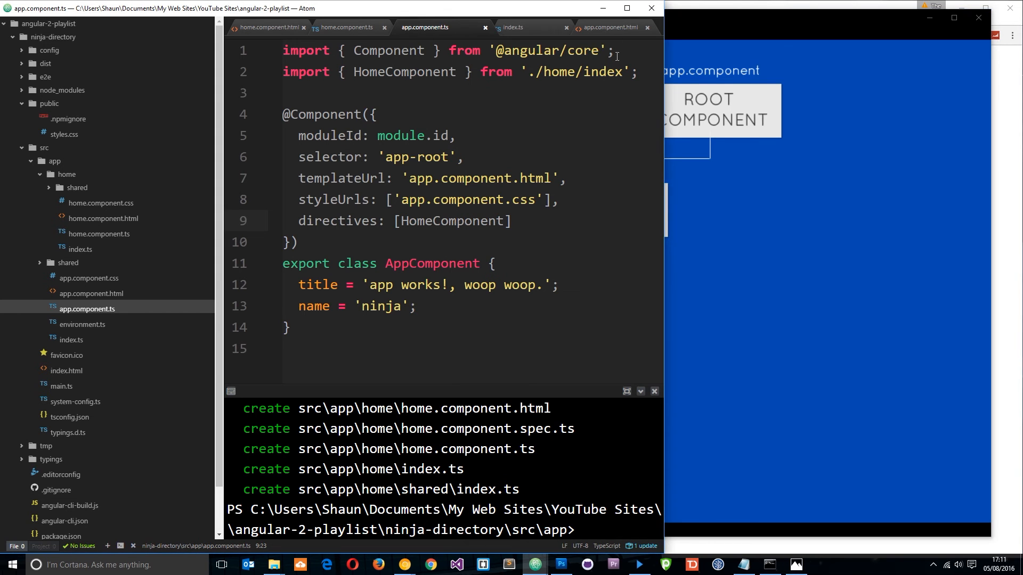
{"action": "left_click", "coordinate": [627, 8]}
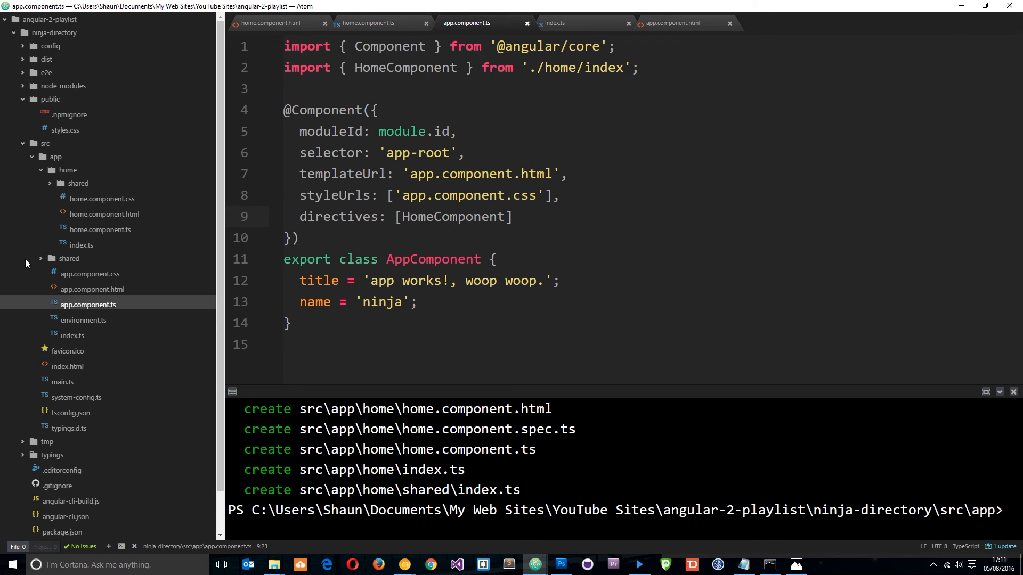
{"action": "left_click", "coordinate": [41, 259]}
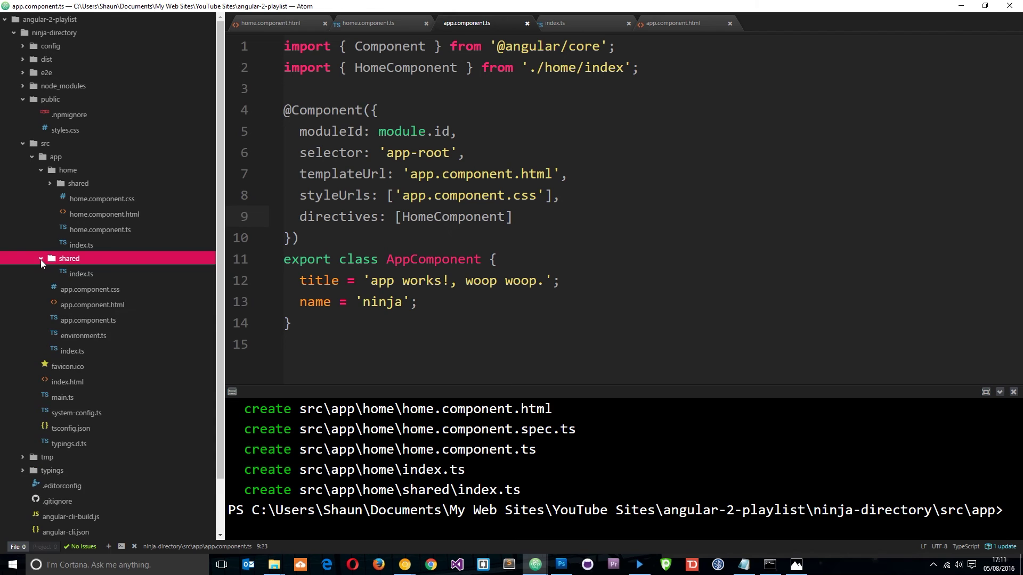
{"action": "left_click", "coordinate": [42, 172]}
{"action": "left_click", "coordinate": [43, 170]}
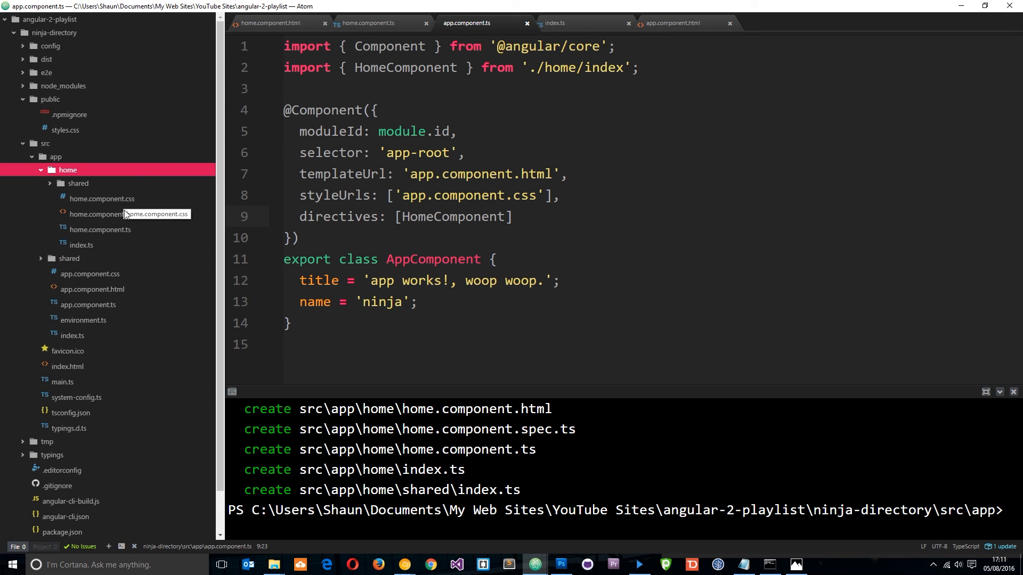
{"action": "left_click", "coordinate": [122, 231]}
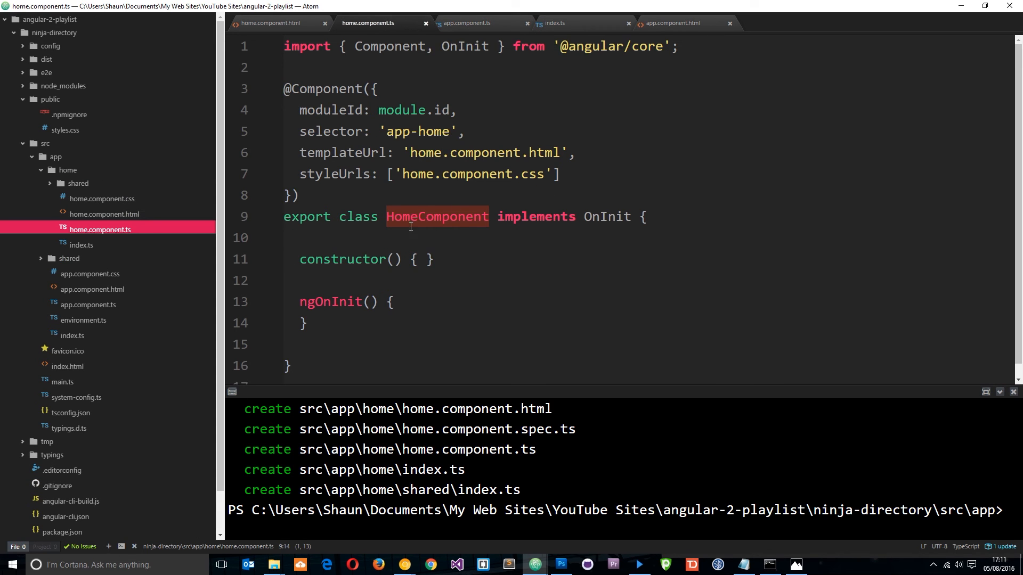
{"action": "left_click_drag", "start_coordinate": [452, 132], "coordinate": [387, 132]}
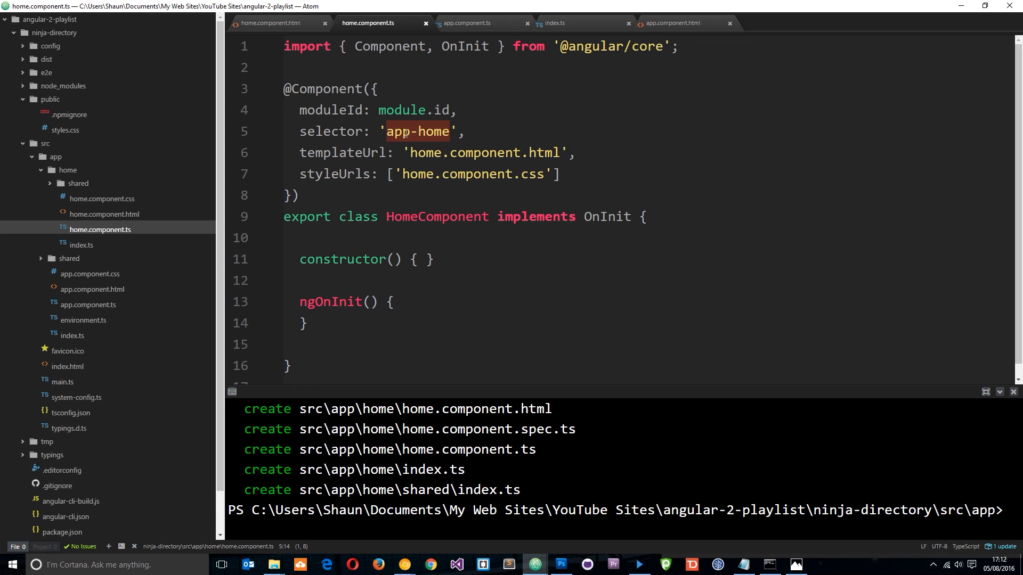
{"action": "left_click", "coordinate": [657, 21]}
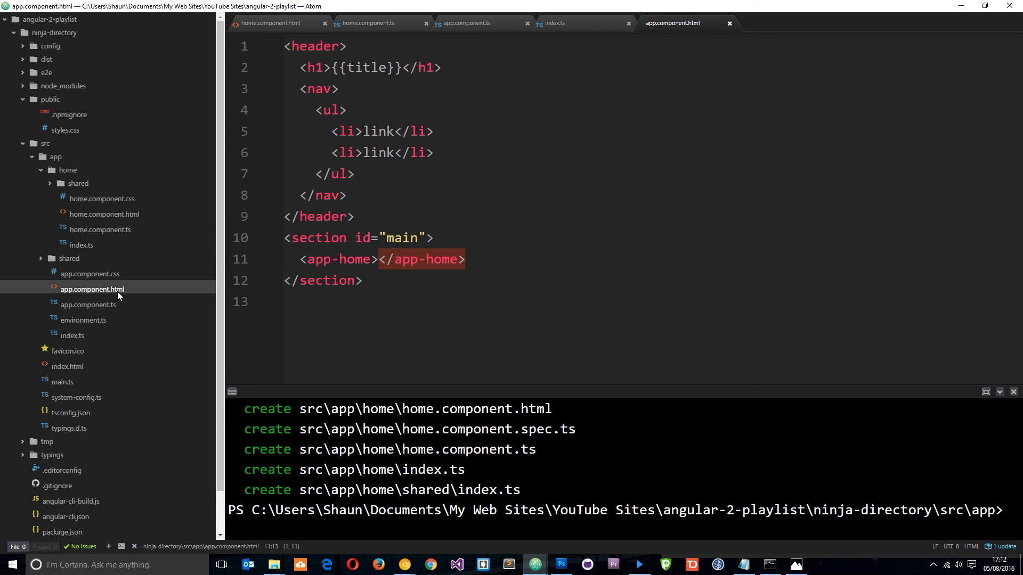
{"action": "left_click_drag", "start_coordinate": [466, 259], "coordinate": [300, 259]}
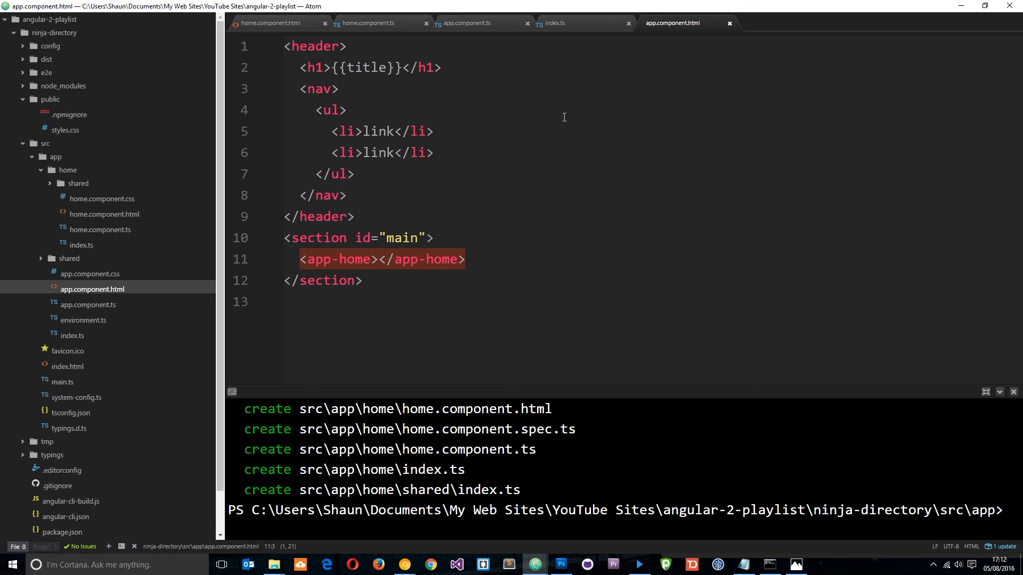
{"action": "left_click", "coordinate": [473, 23]}
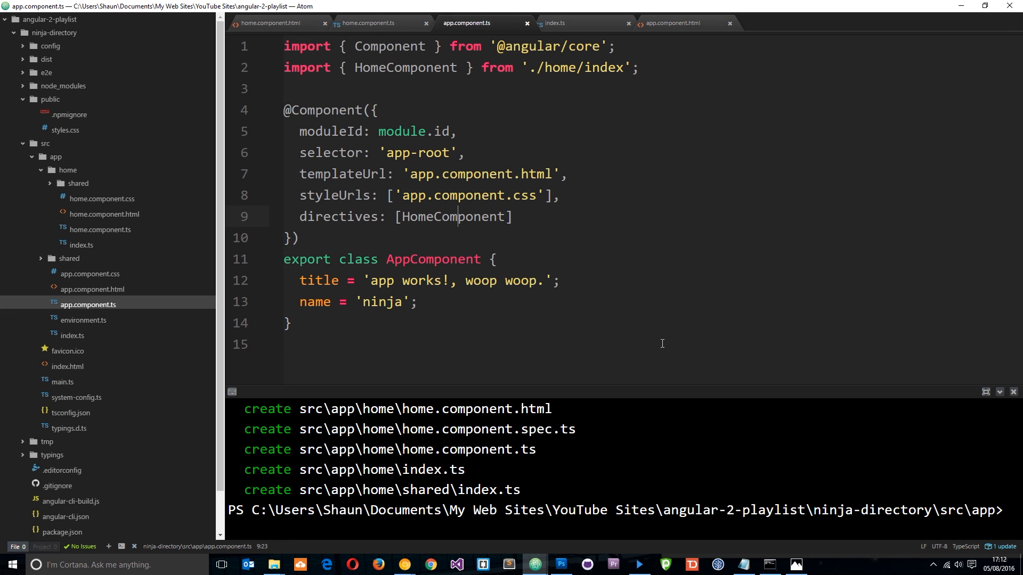
{"action": "left_click_drag", "start_coordinate": [639, 67], "coordinate": [276, 71]}
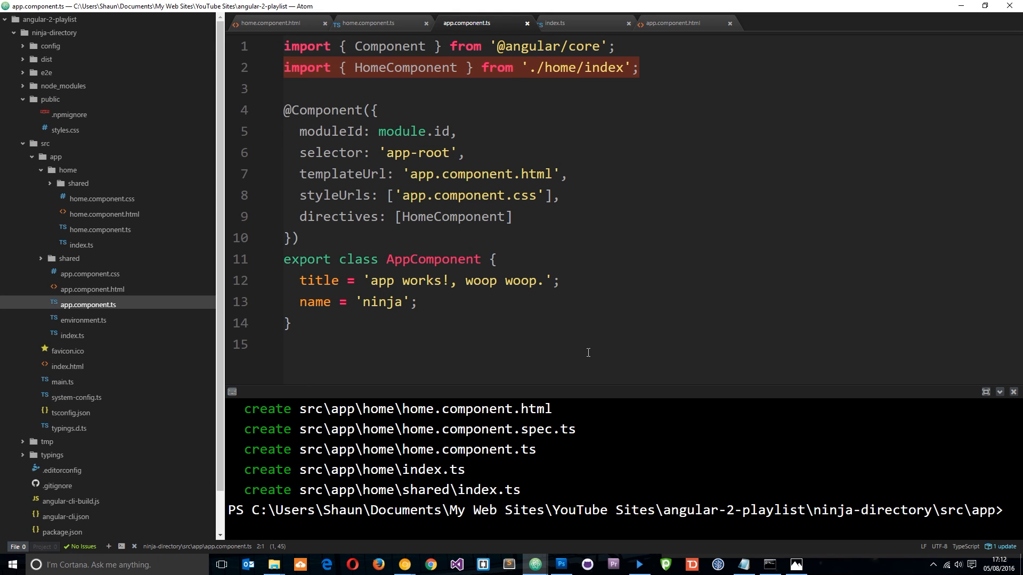
{"action": "left_click_drag", "start_coordinate": [513, 217], "coordinate": [398, 217]}
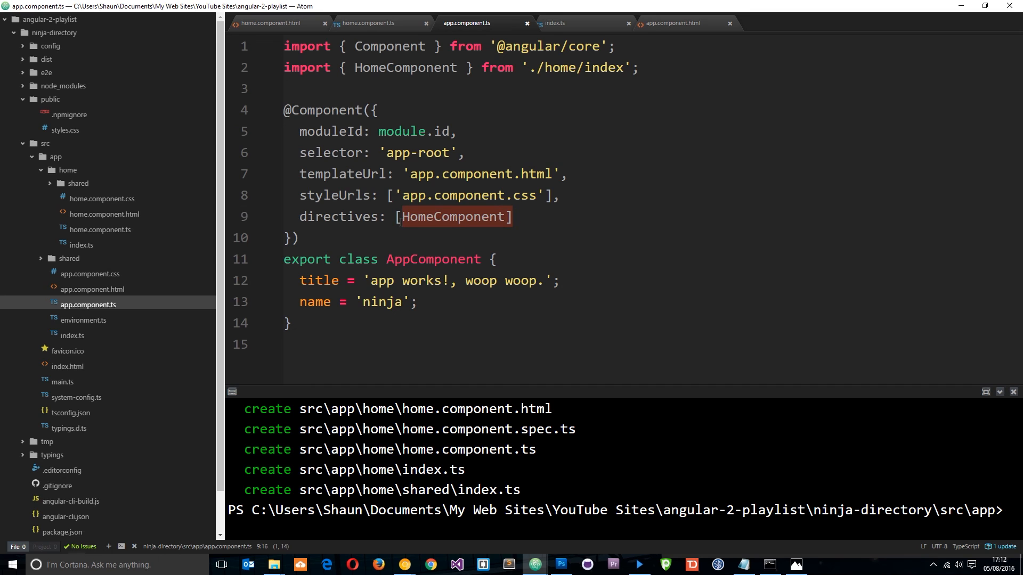